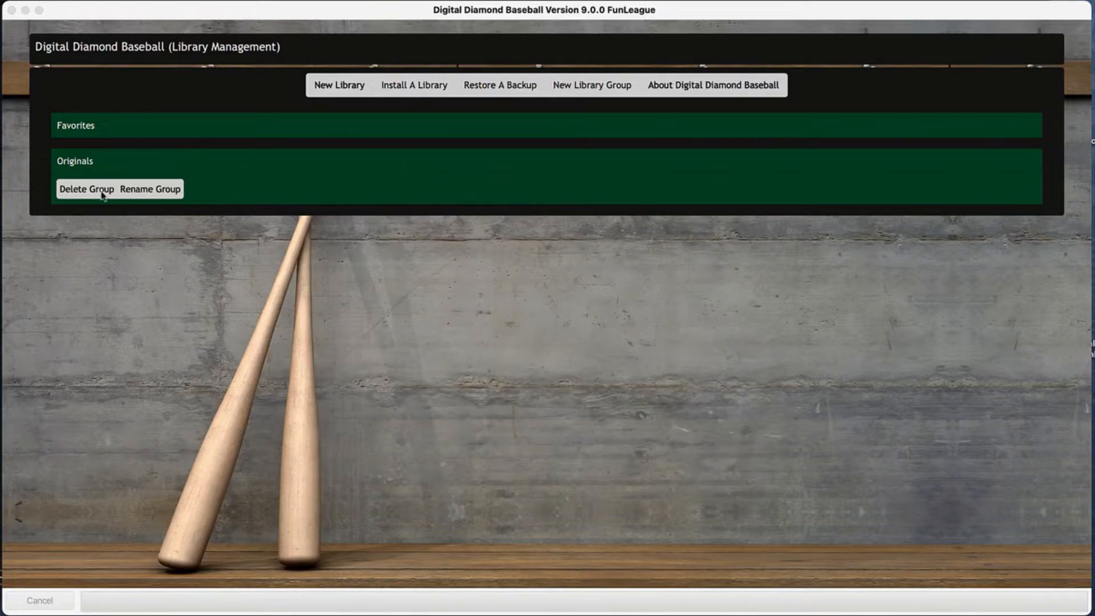
click(80, 165)
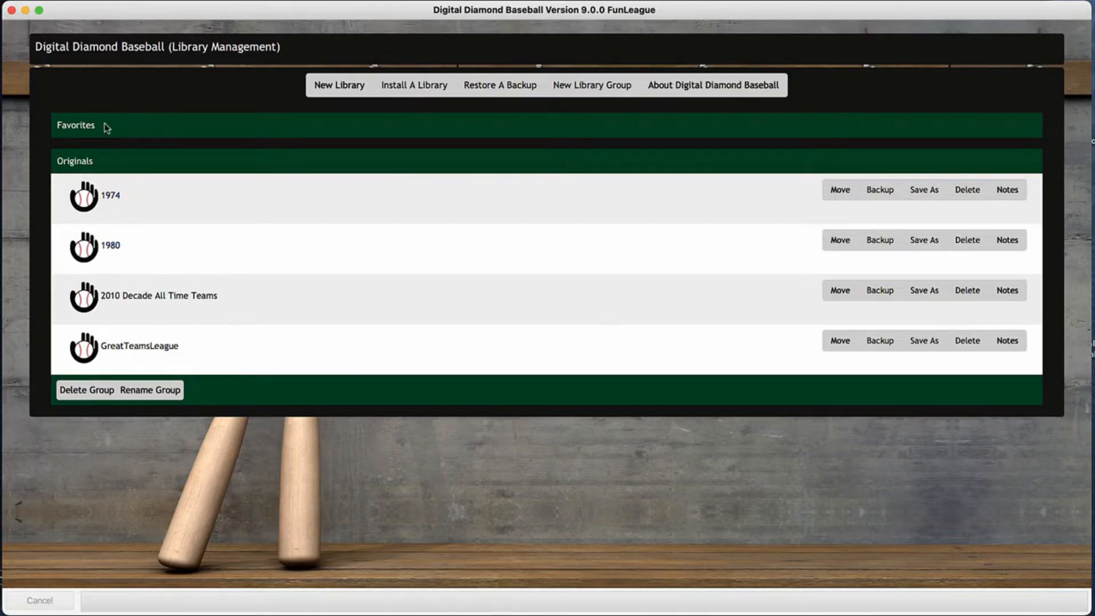
click(82, 162)
Create a new library named FunLeague and open it
click(337, 89)
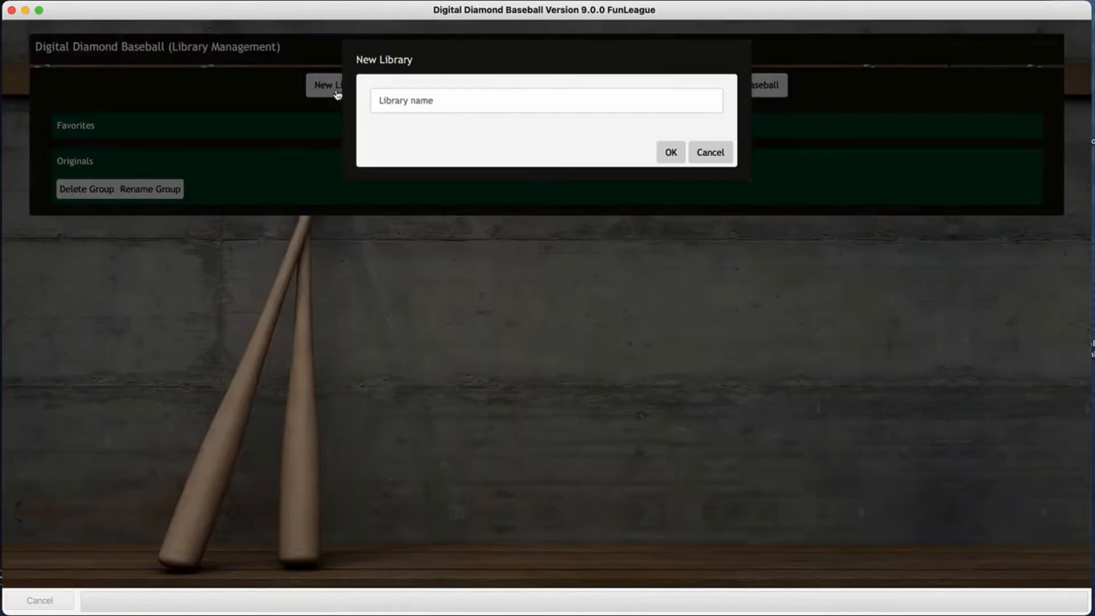
click(393, 110)
text(FunLeague)
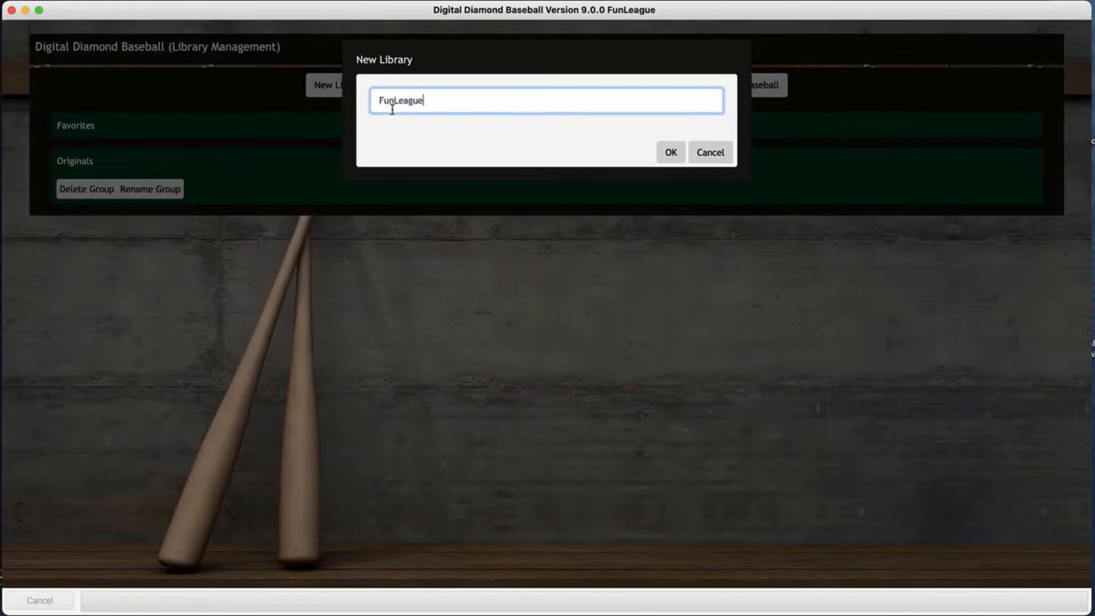
click(673, 155)
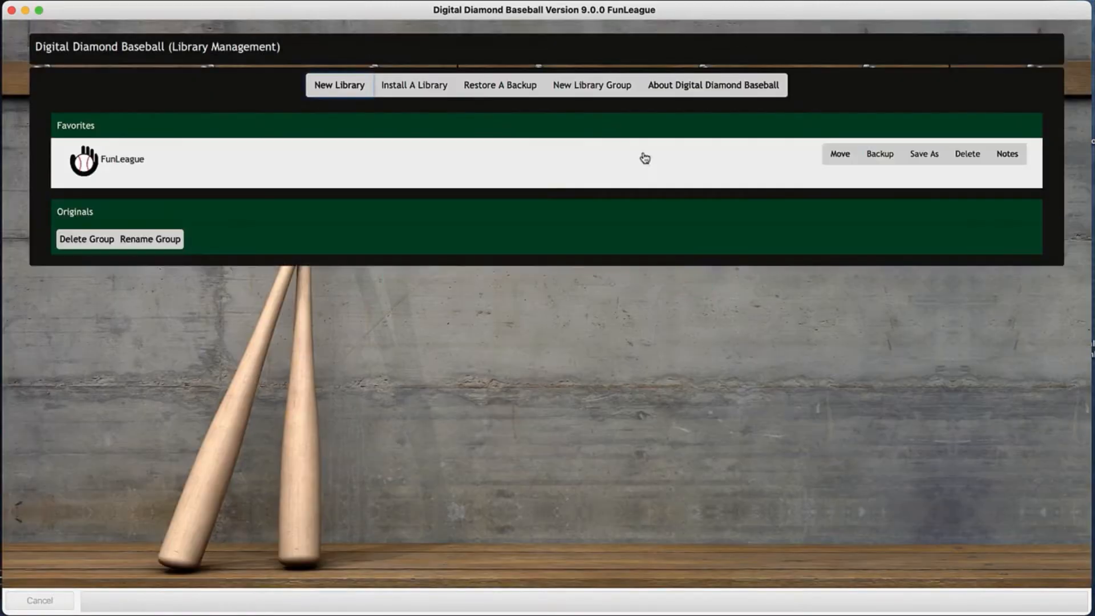
click(119, 159)
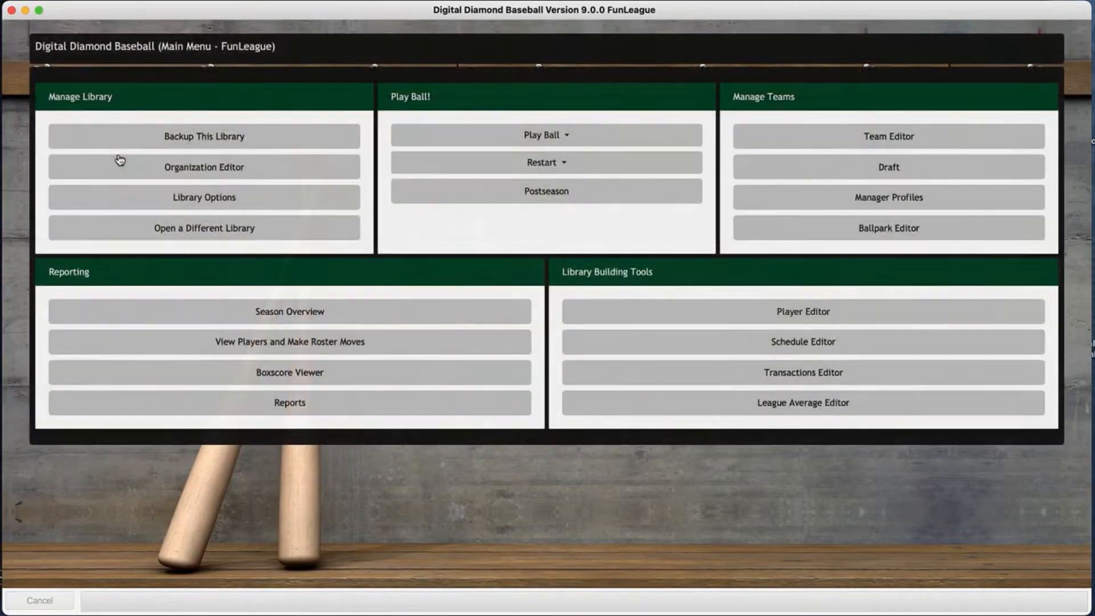
Create a new team named Team 1 in the team editor, keeping its other properties at their defaults
click(868, 141)
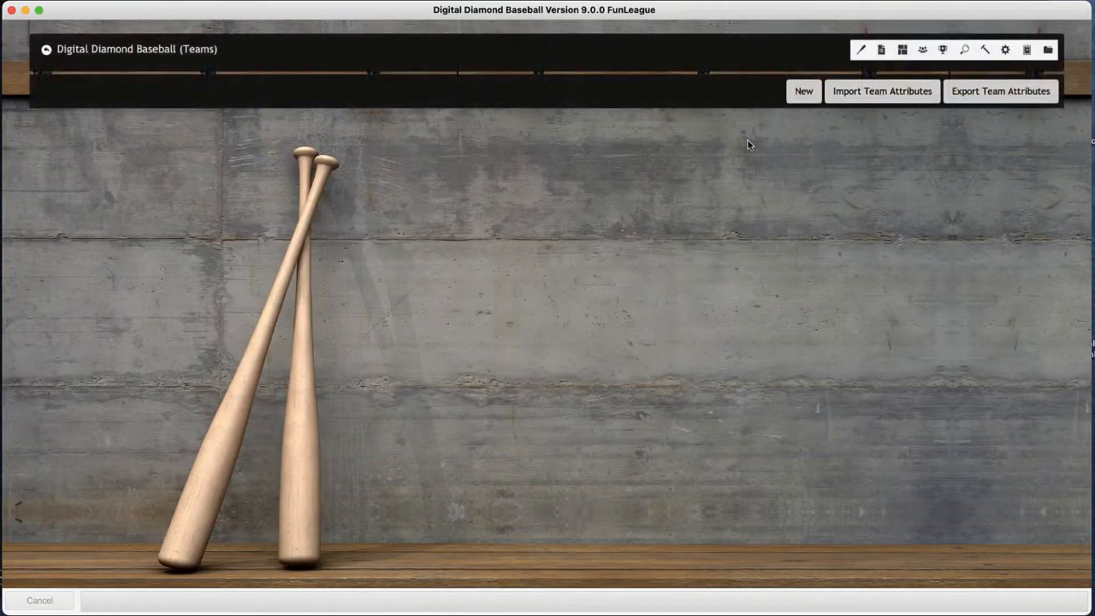
click(803, 98)
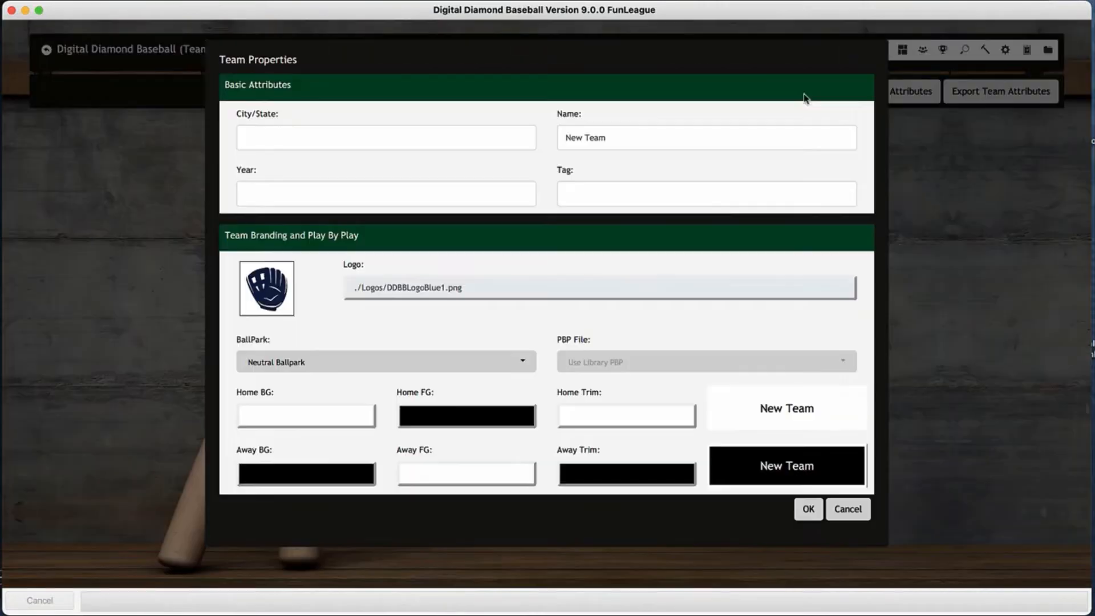
double_click(652, 141)
triple_click(652, 142)
text(Team 1)
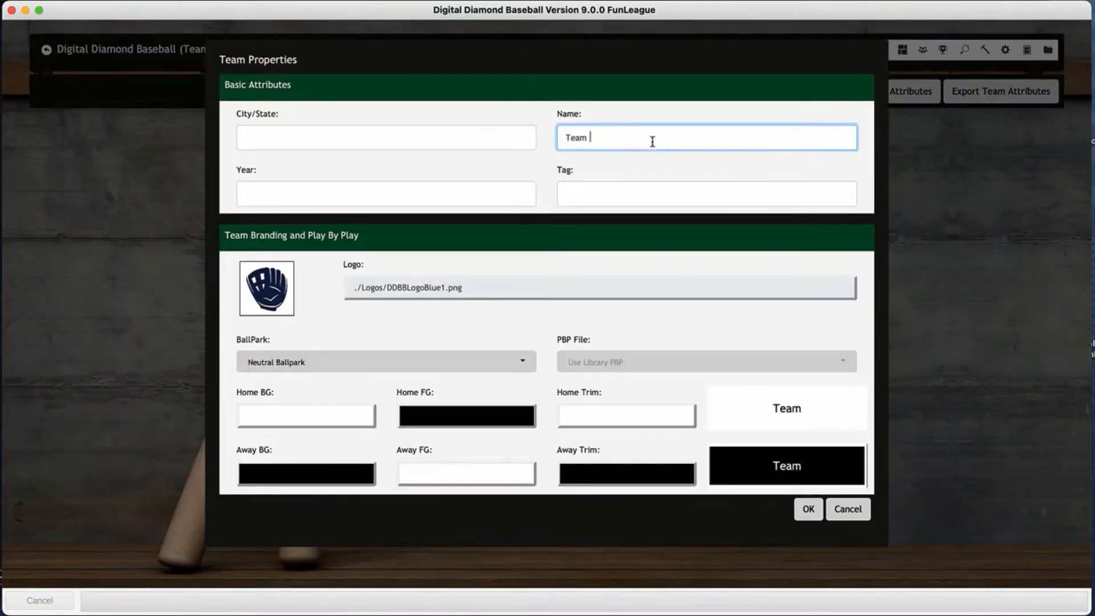
triple_click(653, 141)
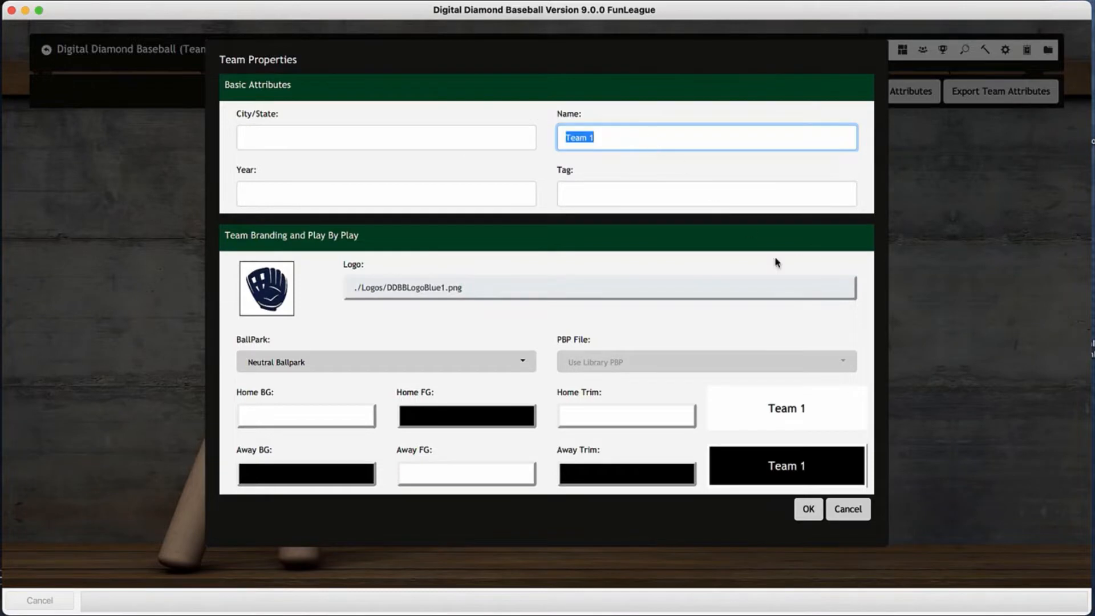
click(808, 508)
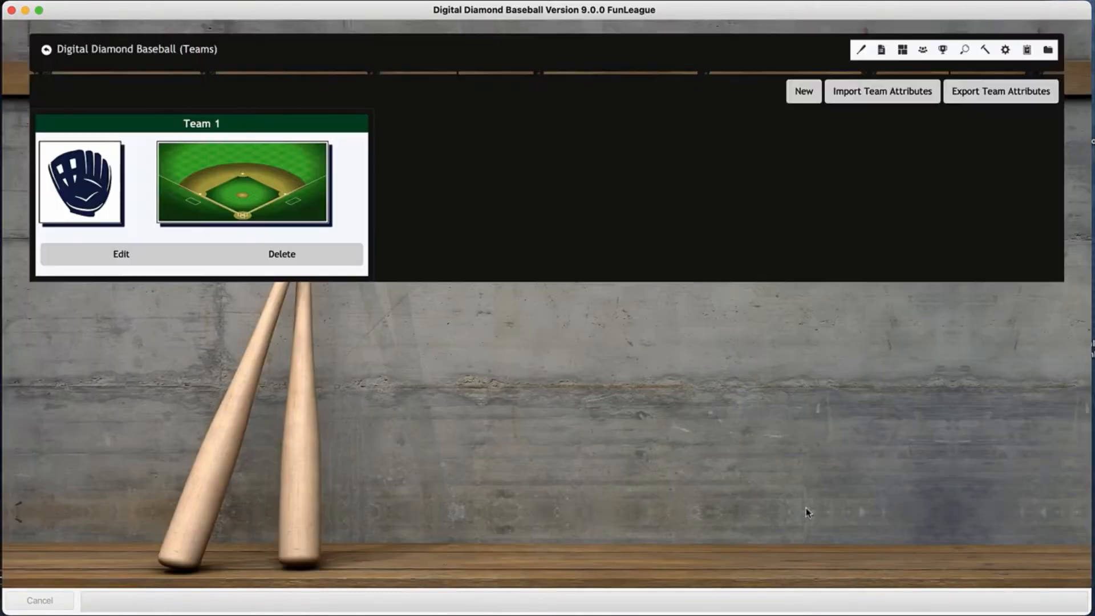
Add a second new team named Team 2 with default branding and ballpark
click(801, 96)
triple_click(678, 141)
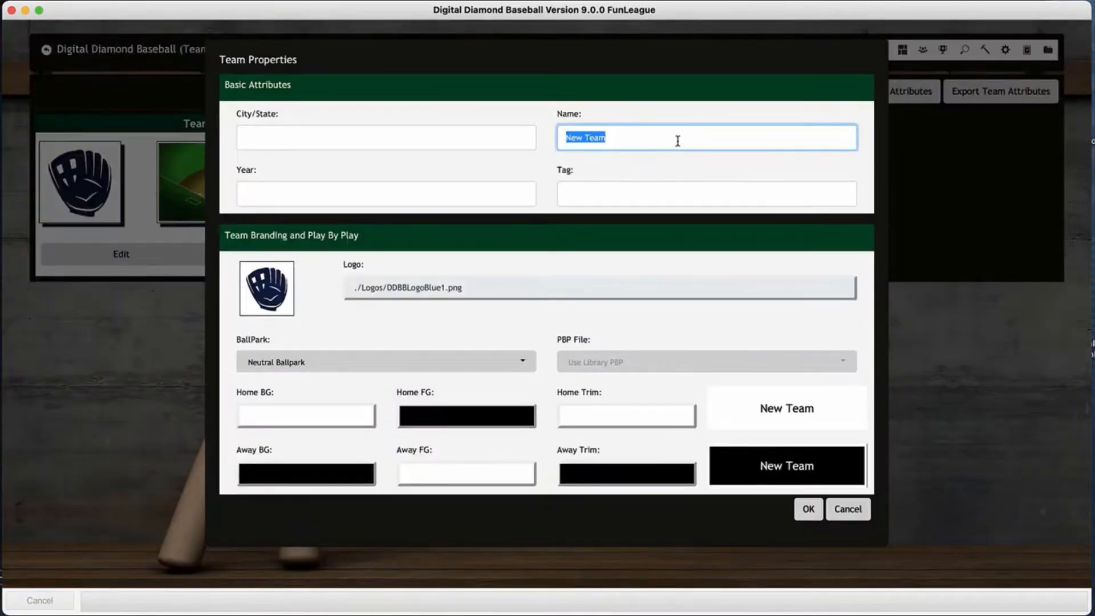
text(Team 12)
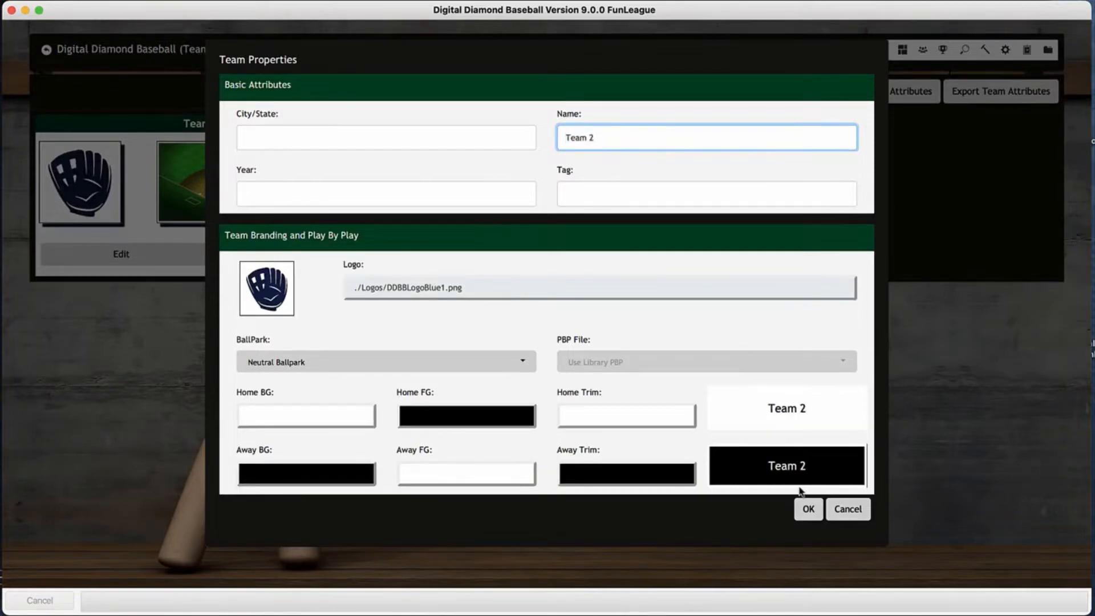
click(807, 509)
Add a third new team named Team 3 with default branding and ballpark
click(801, 95)
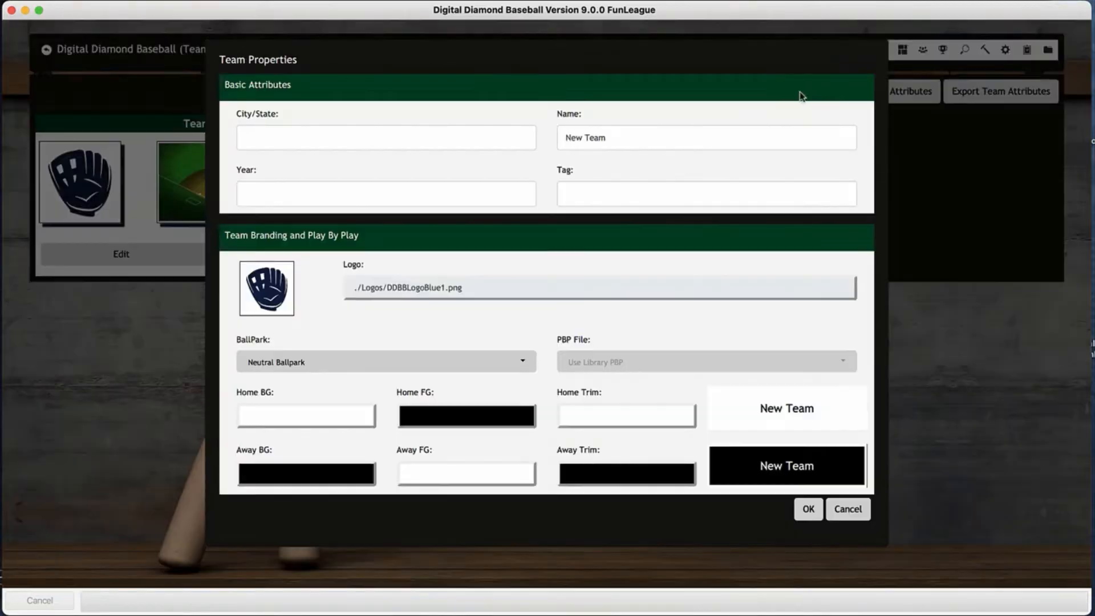
triple_click(674, 145)
text(Team 1)
key(BackSpace)
text(3)
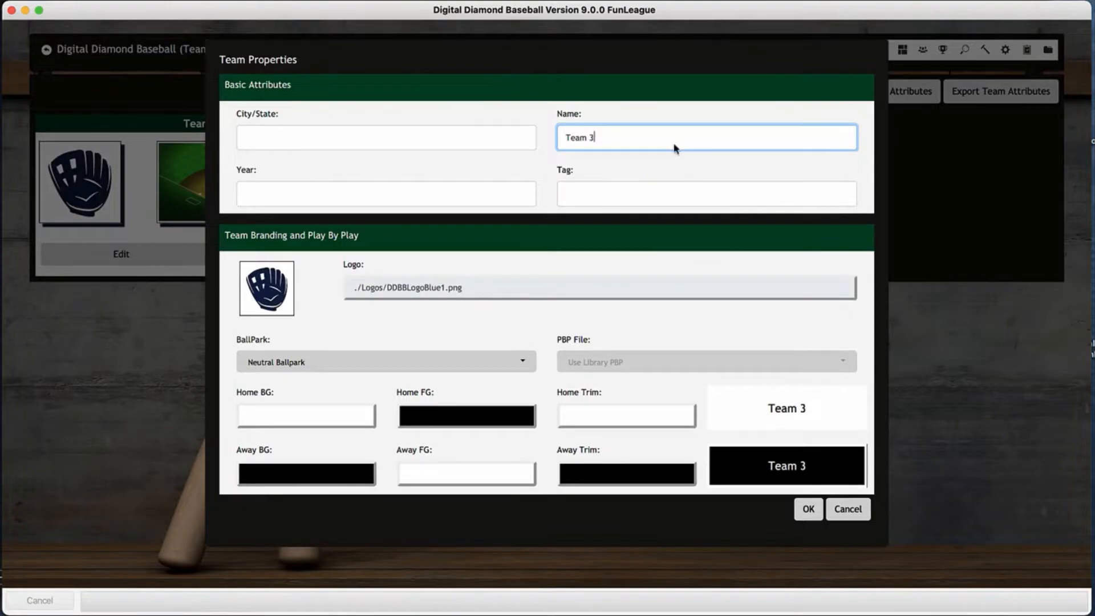
click(807, 509)
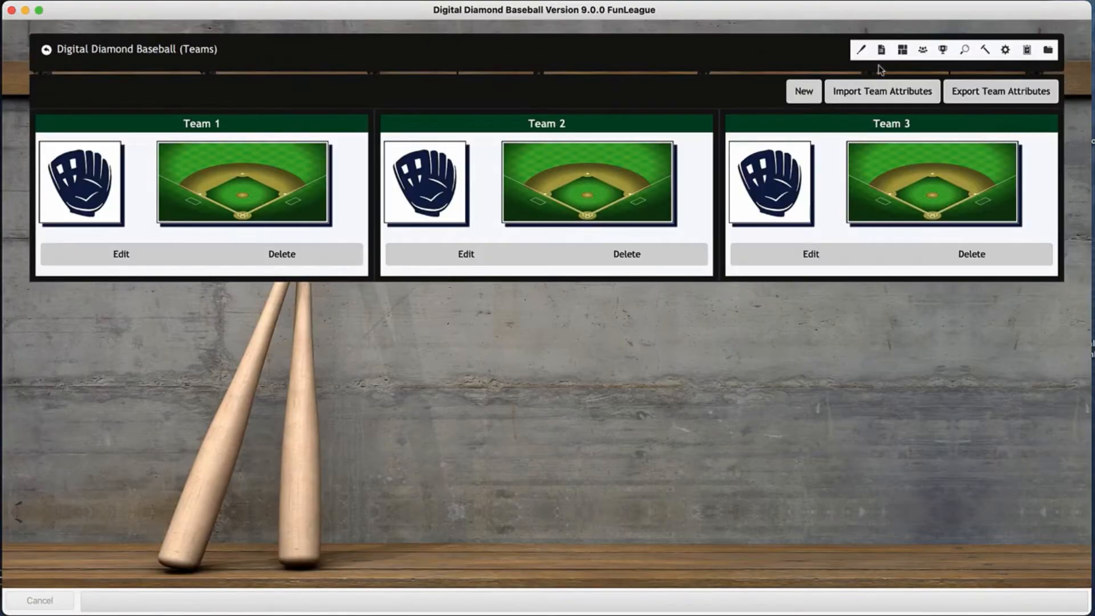
Add a fourth new team named Team 4 with default branding and ballpark
click(802, 94)
triple_click(667, 140)
text(Team 1)
key(BackSpace)
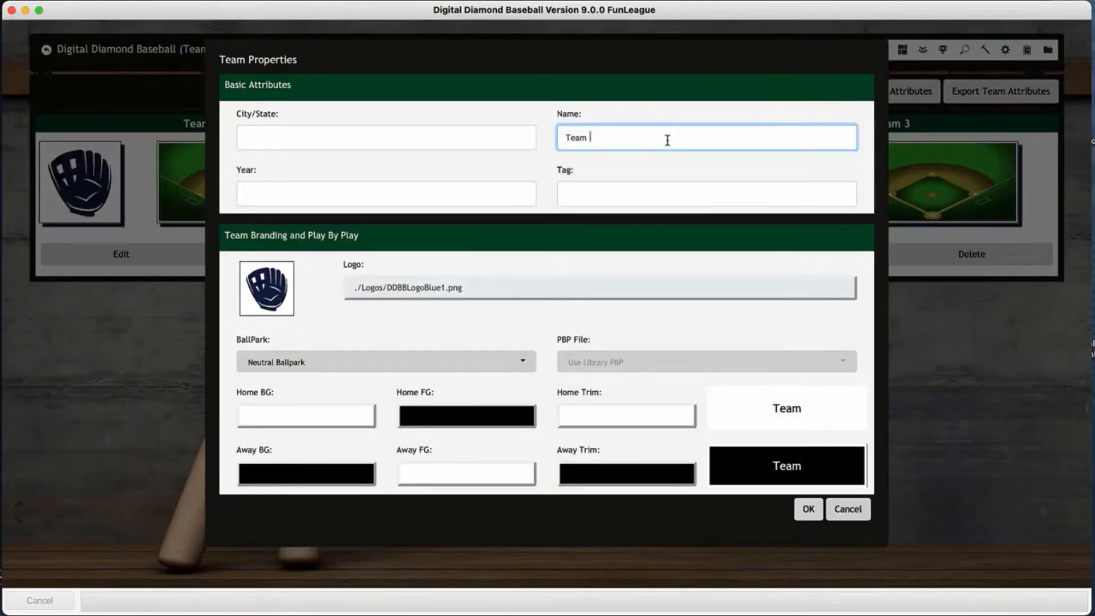
text(4)
click(808, 508)
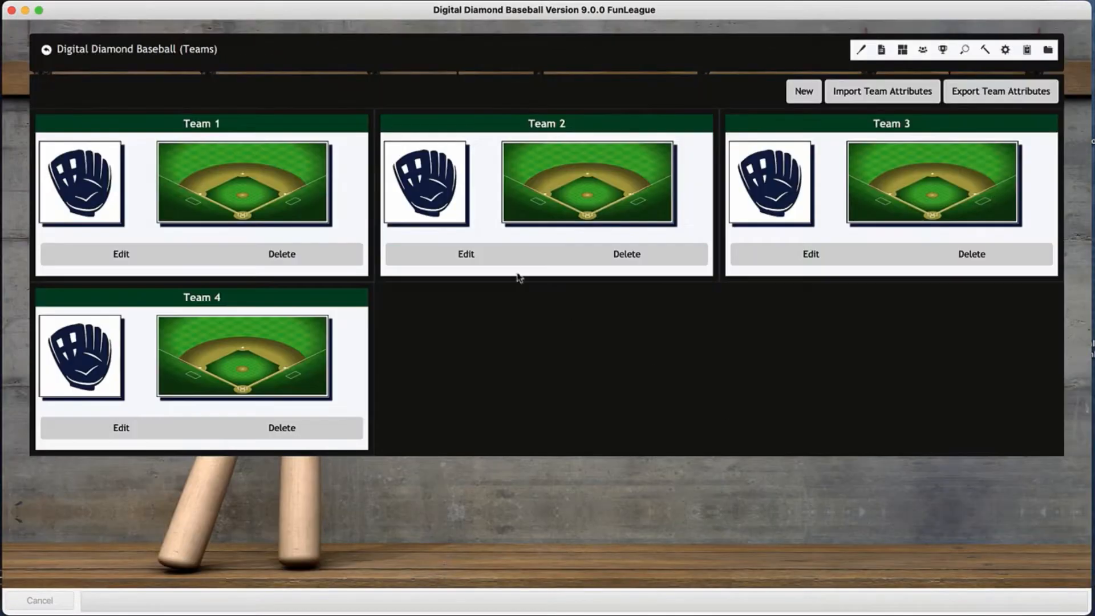
Go to the organization editor and delete the AL league
click(164, 50)
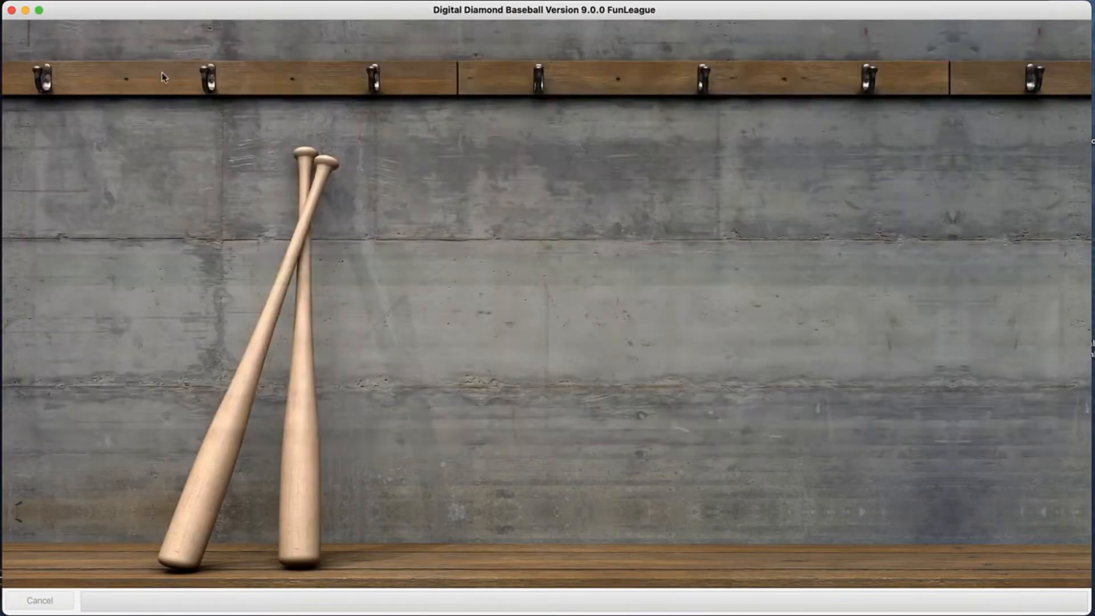
click(174, 167)
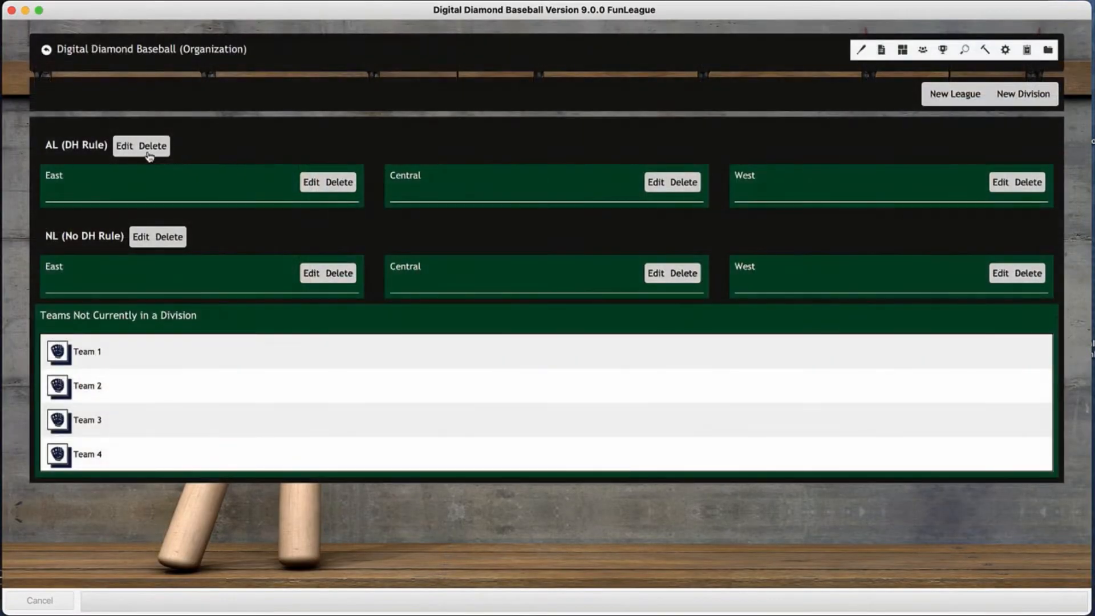
click(154, 147)
click(524, 344)
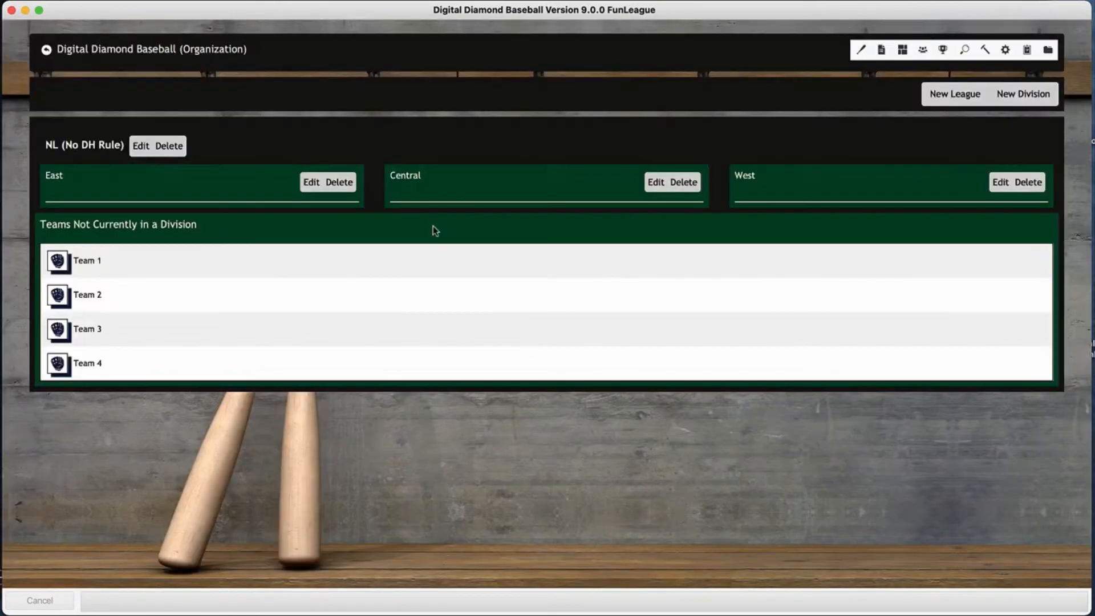
Delete the Central and West divisions from the NL league
click(690, 183)
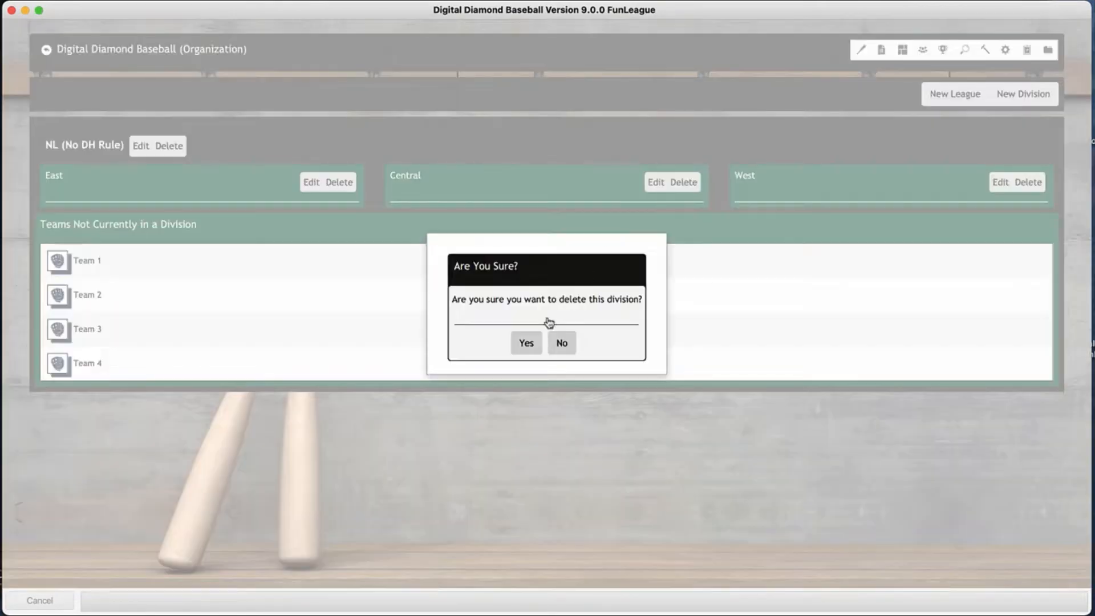
click(526, 342)
click(1029, 182)
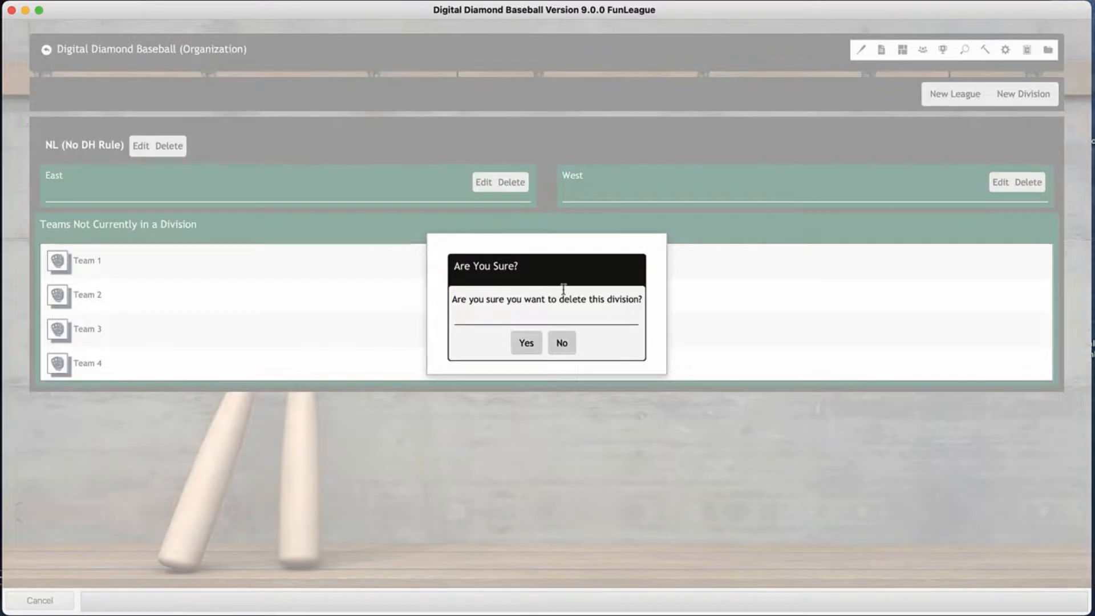
click(526, 342)
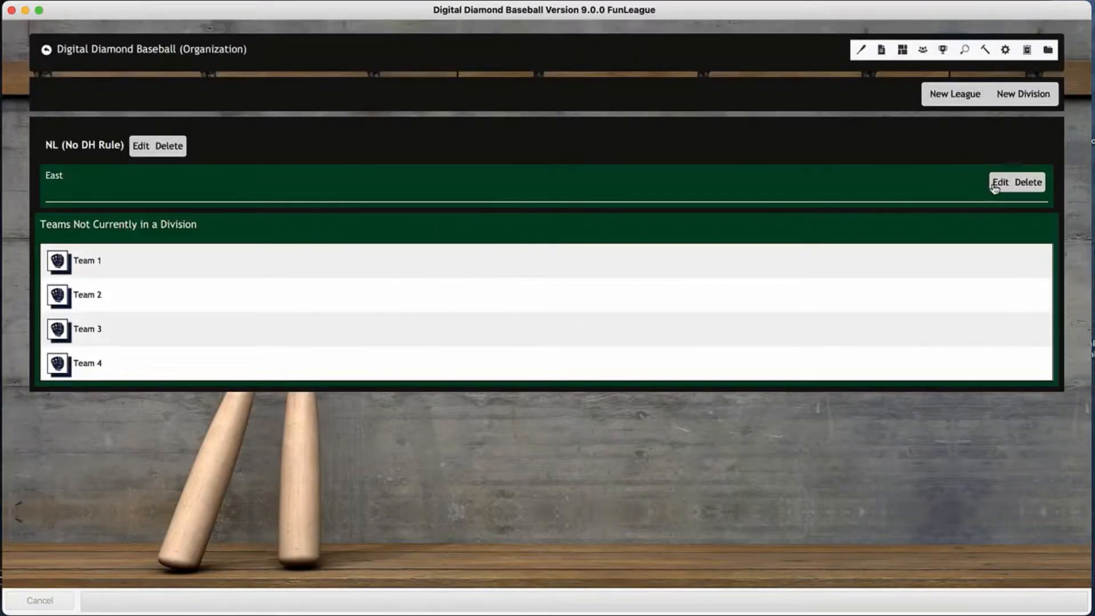
Assign Team 1, Team 2, Team 3 and Team 4 to the NL East division
click(995, 184)
click(367, 224)
click(474, 228)
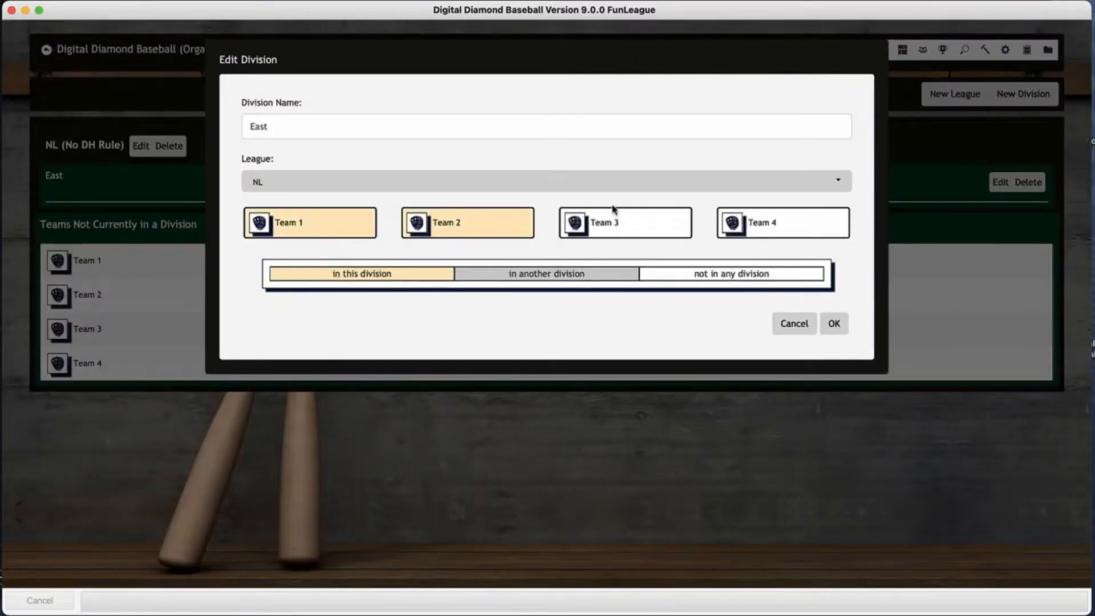
click(625, 229)
click(814, 233)
click(834, 324)
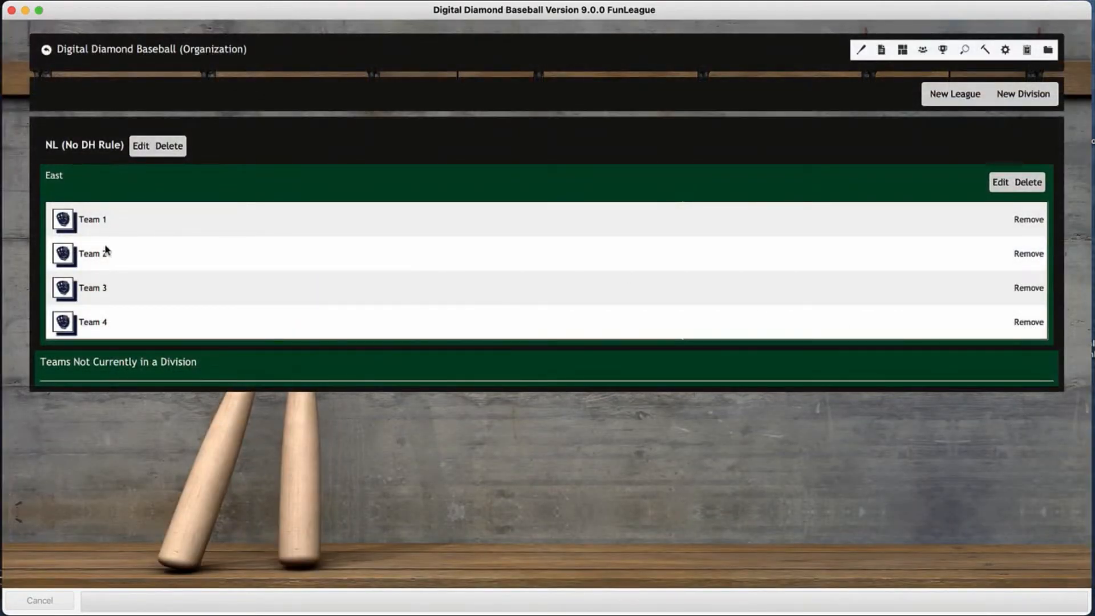
In the player editor, start importing players from another library, with 1974 as the source library and ATL as the source team
click(150, 50)
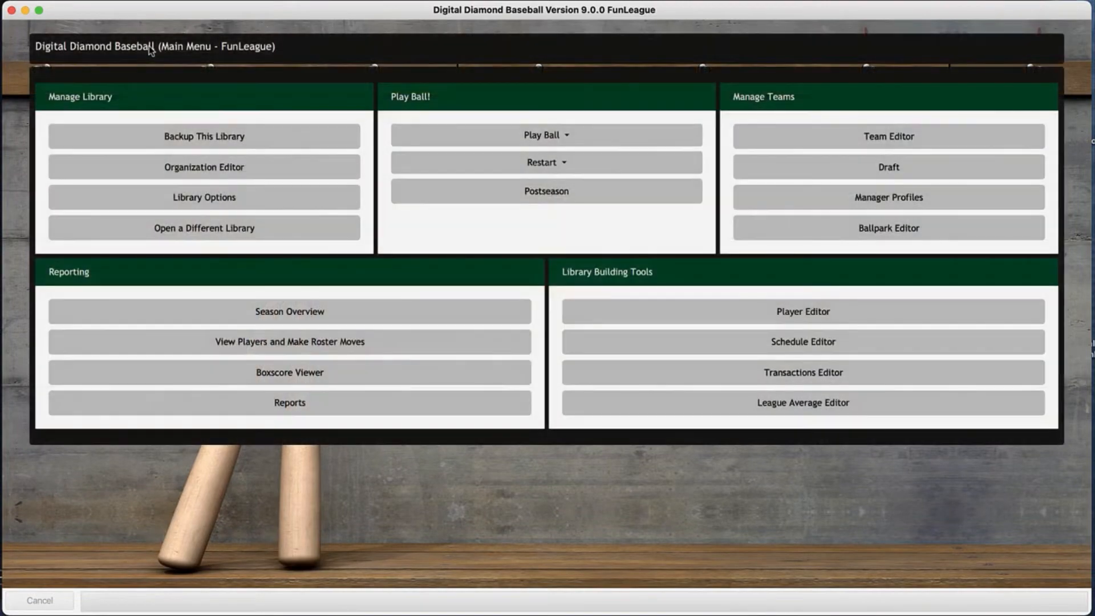
click(767, 310)
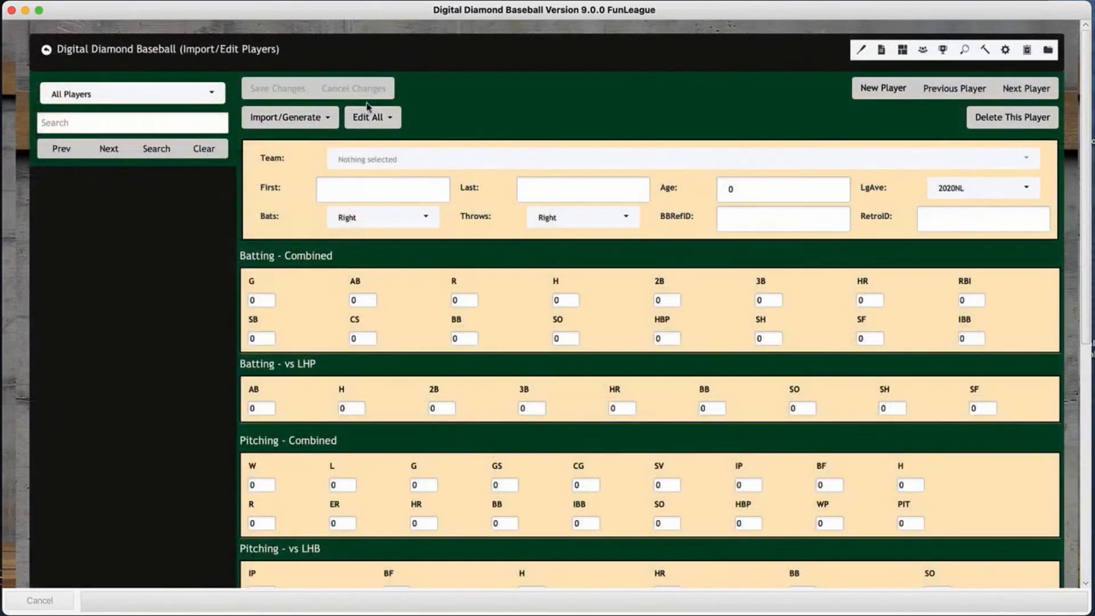
click(321, 118)
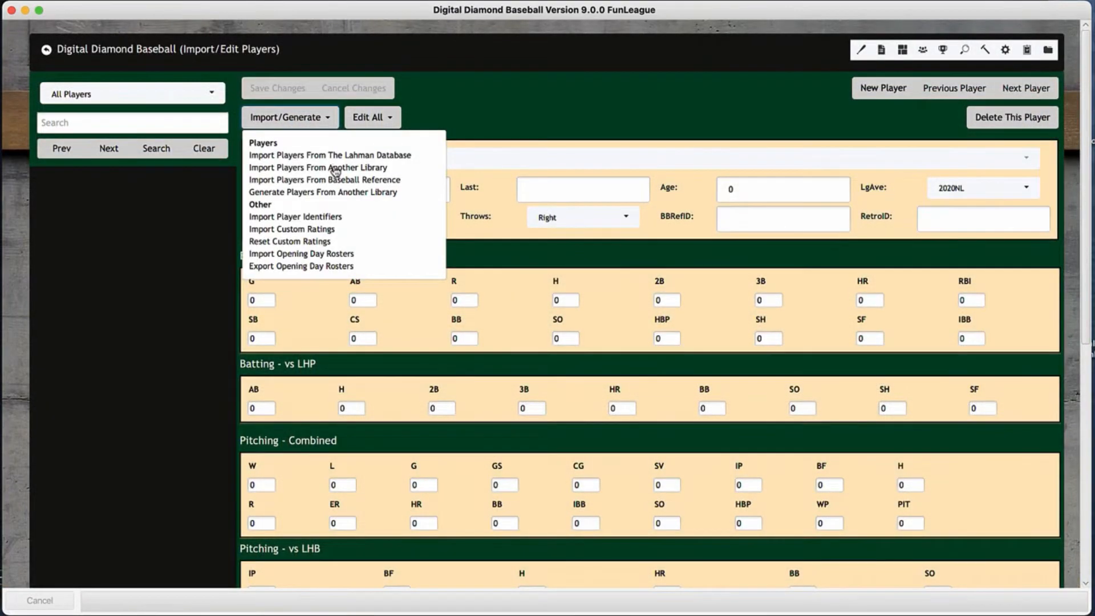
click(336, 168)
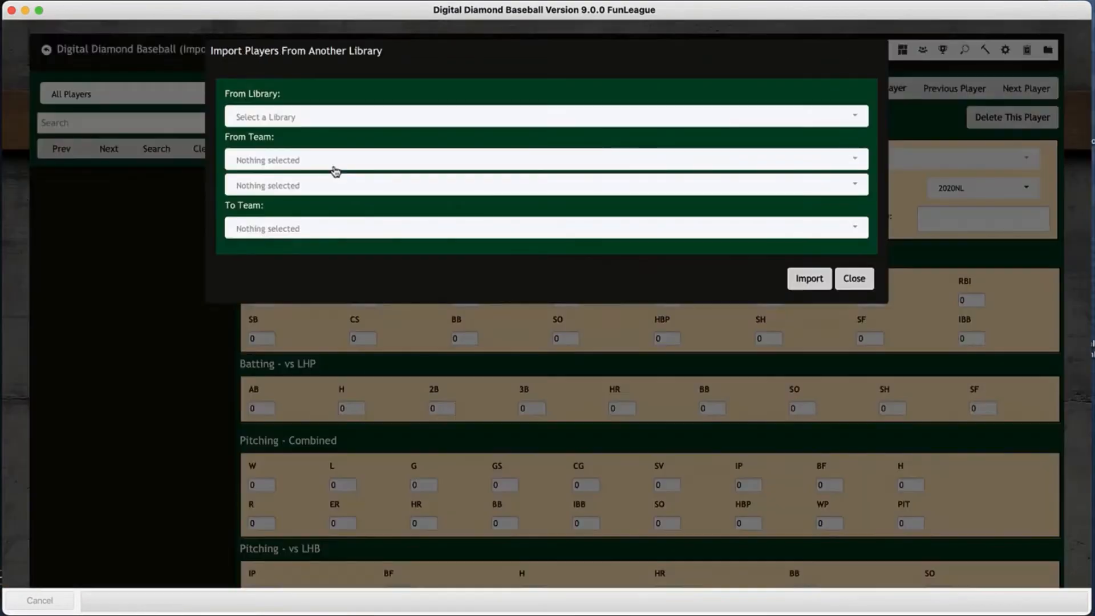
click(341, 121)
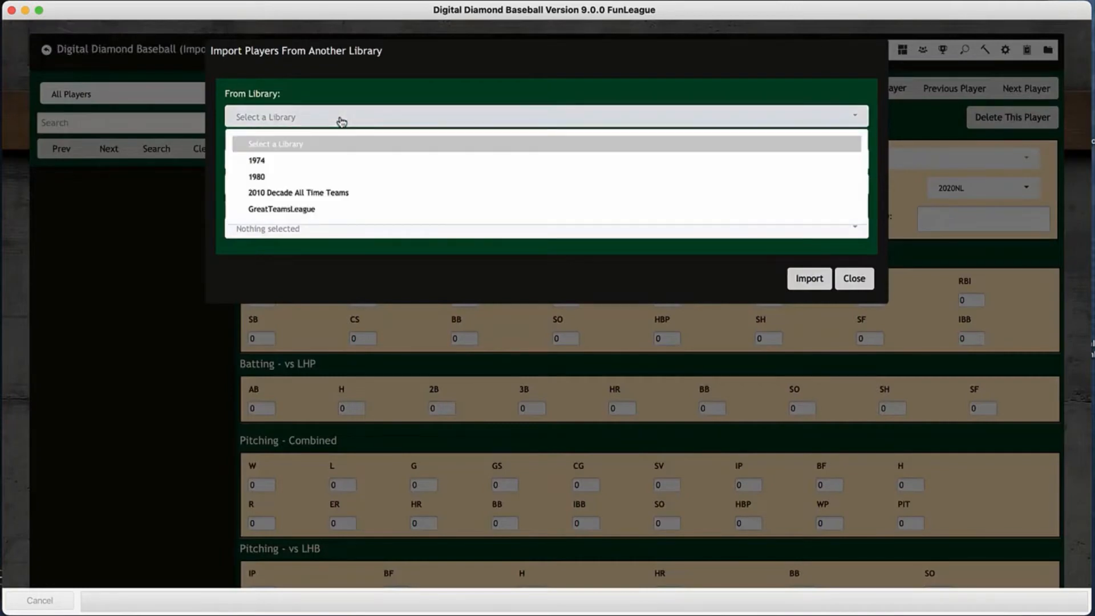
click(313, 163)
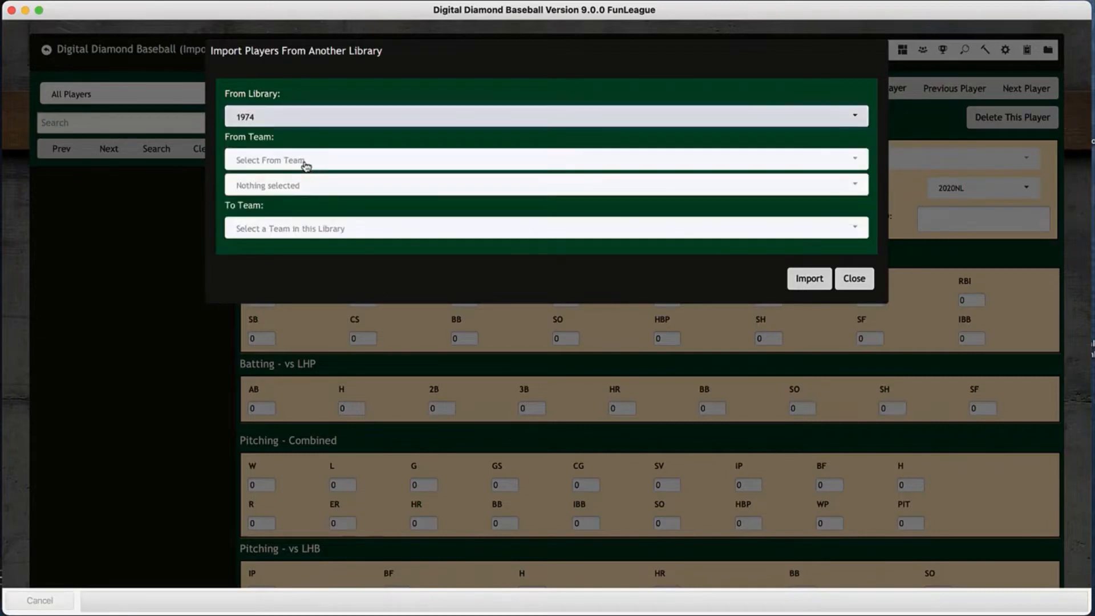
click(313, 165)
click(290, 206)
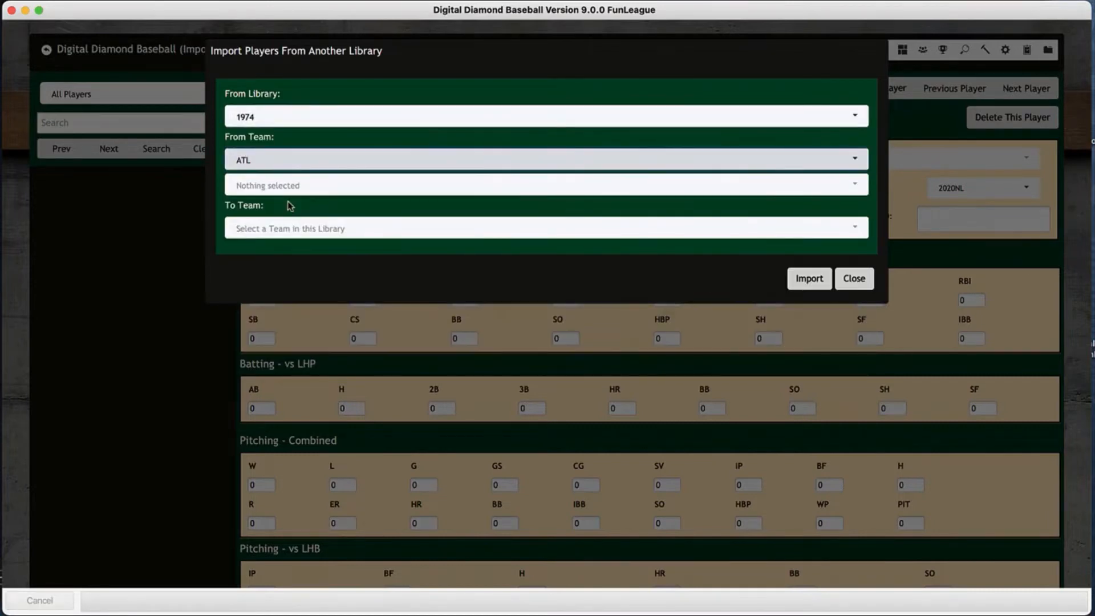
Select all of the ATL players from the 1974 library and import them into Team 1
click(290, 185)
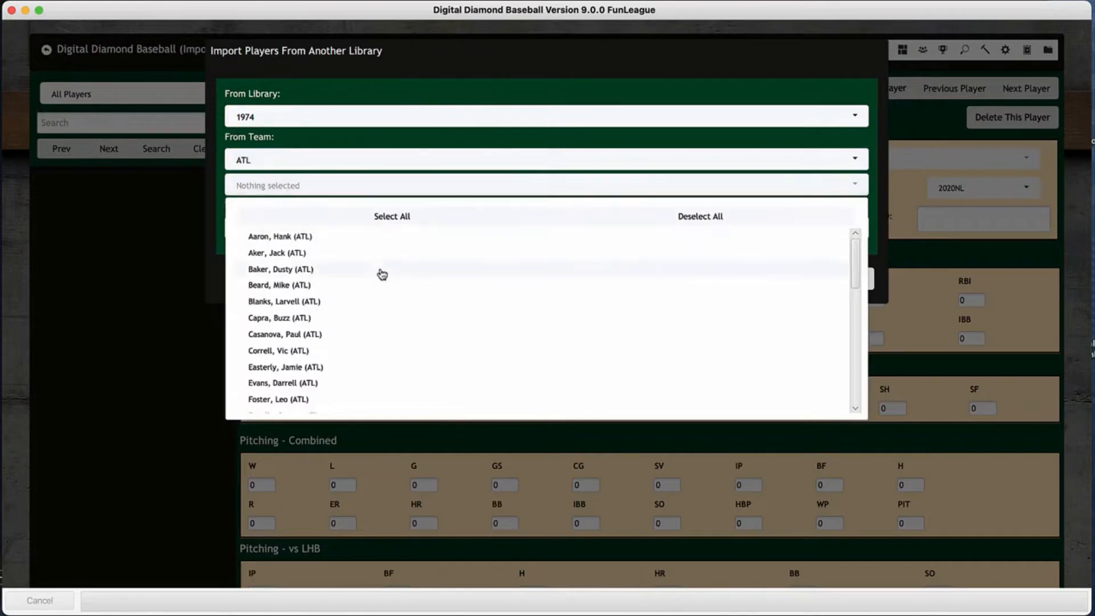
click(309, 285)
click(273, 318)
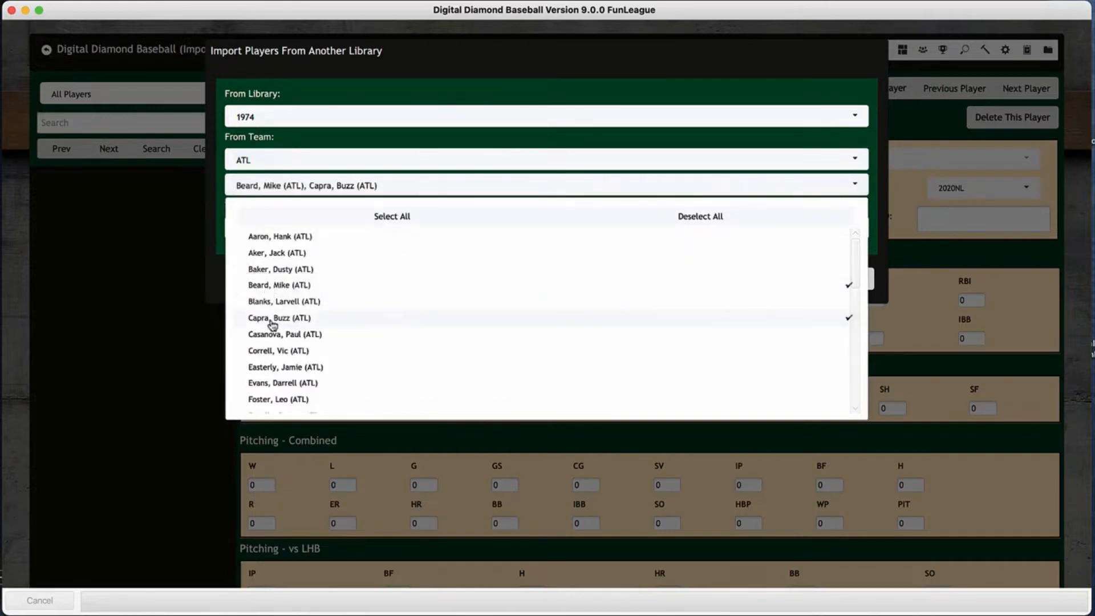
click(279, 350)
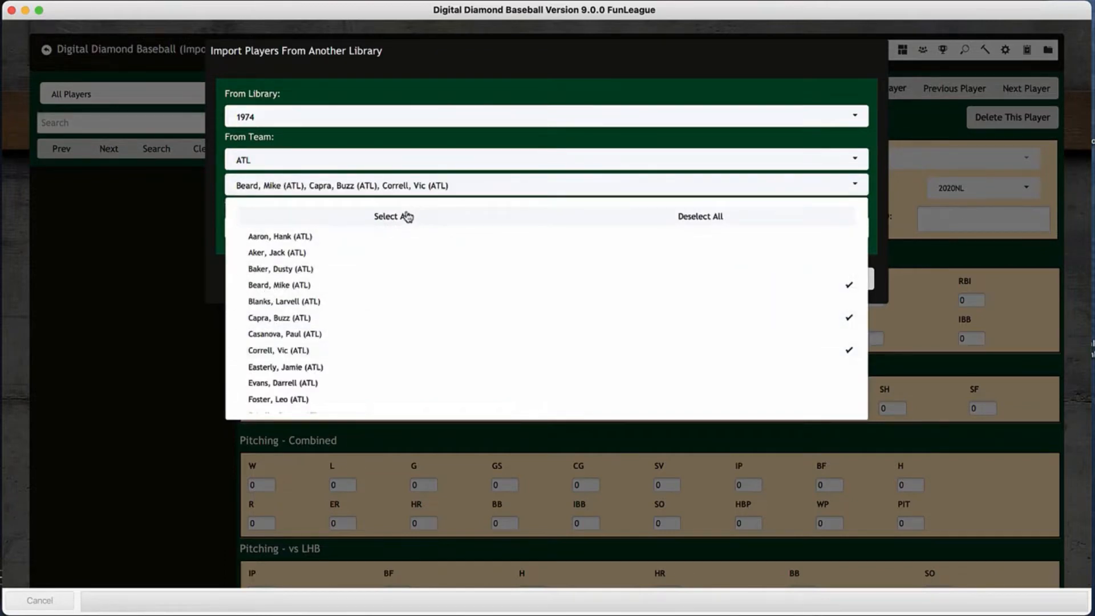
click(405, 218)
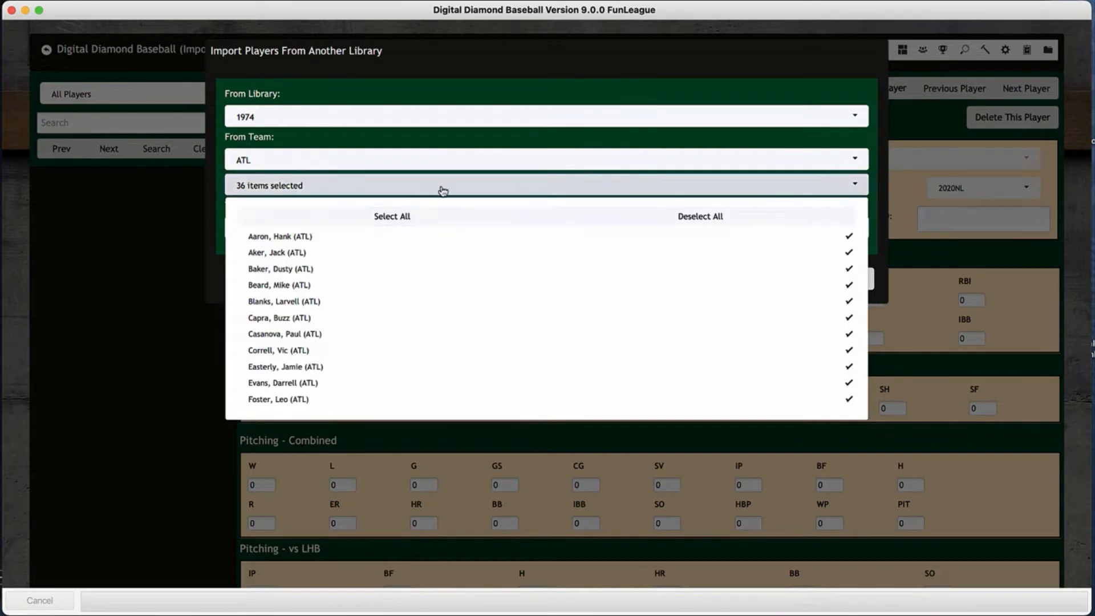
click(442, 192)
click(342, 229)
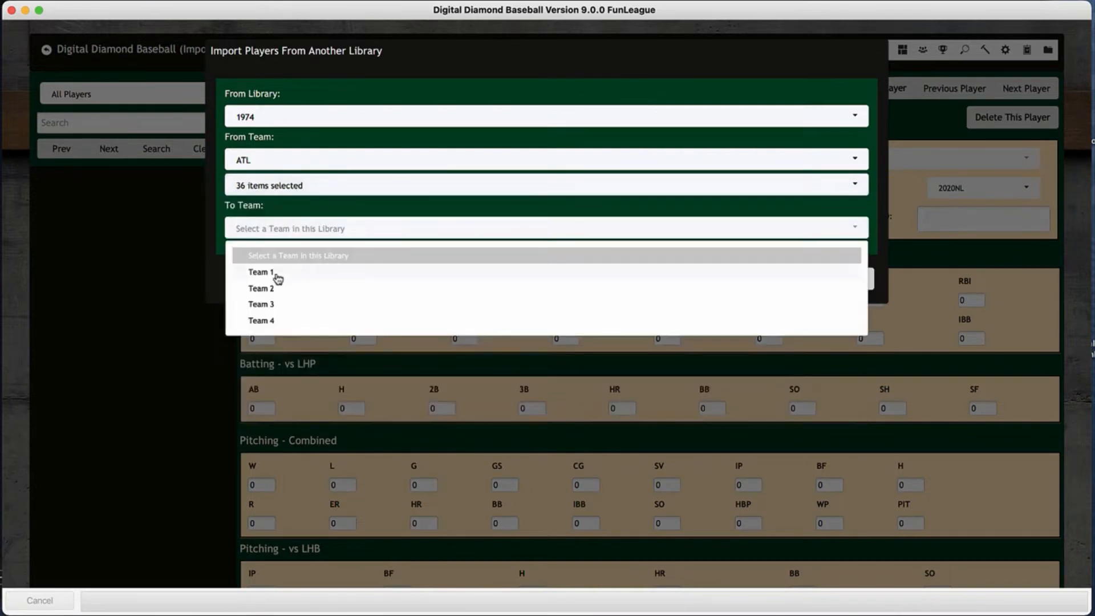
click(277, 276)
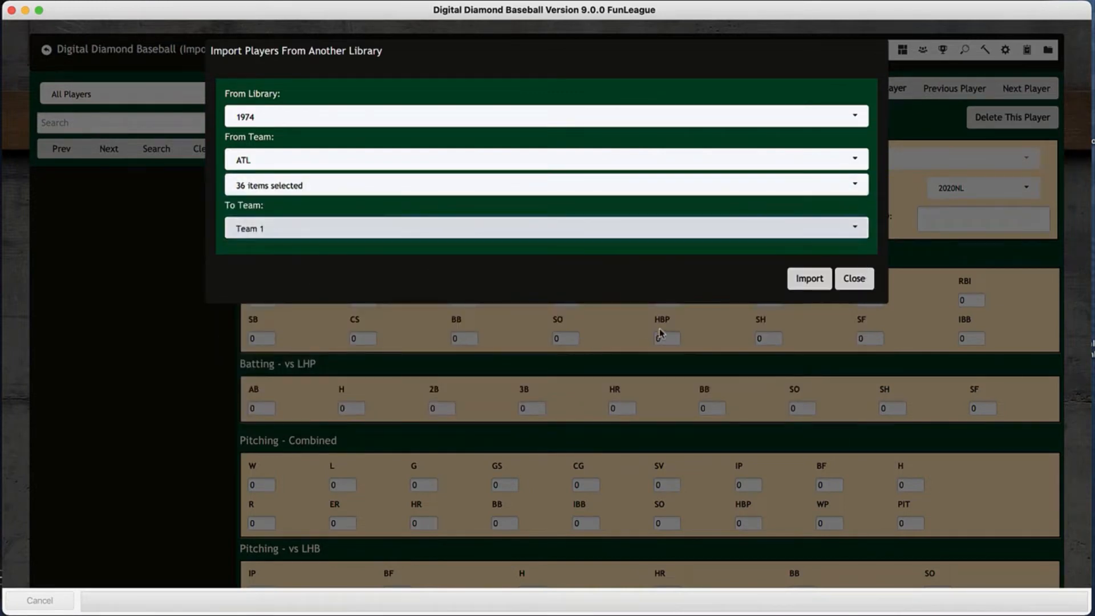
click(811, 280)
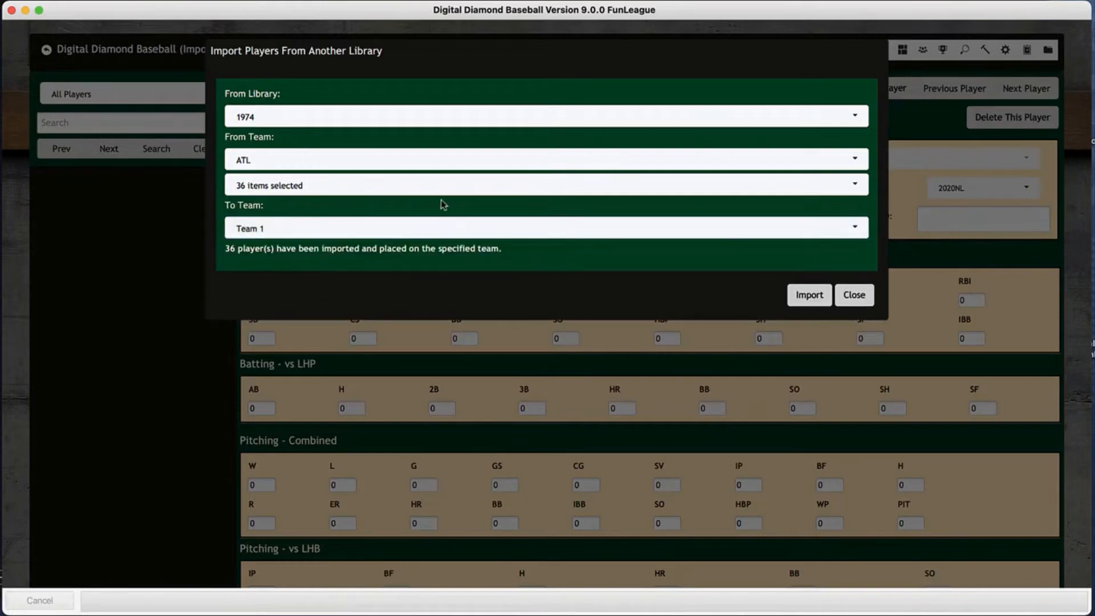
Import all CIN players from the 1974 library into Team 2
click(406, 163)
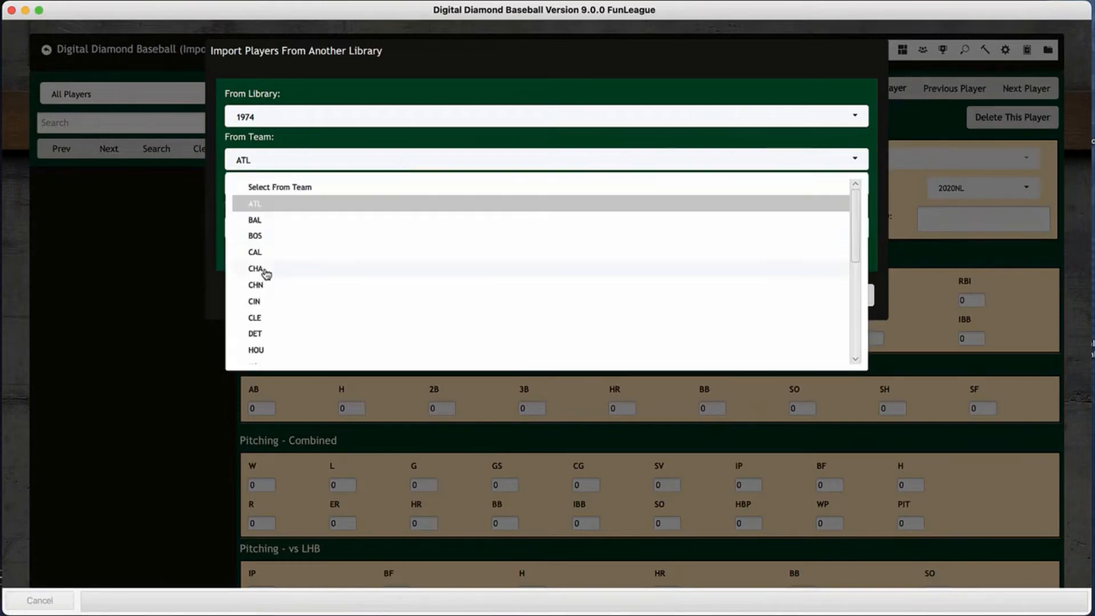
click(265, 302)
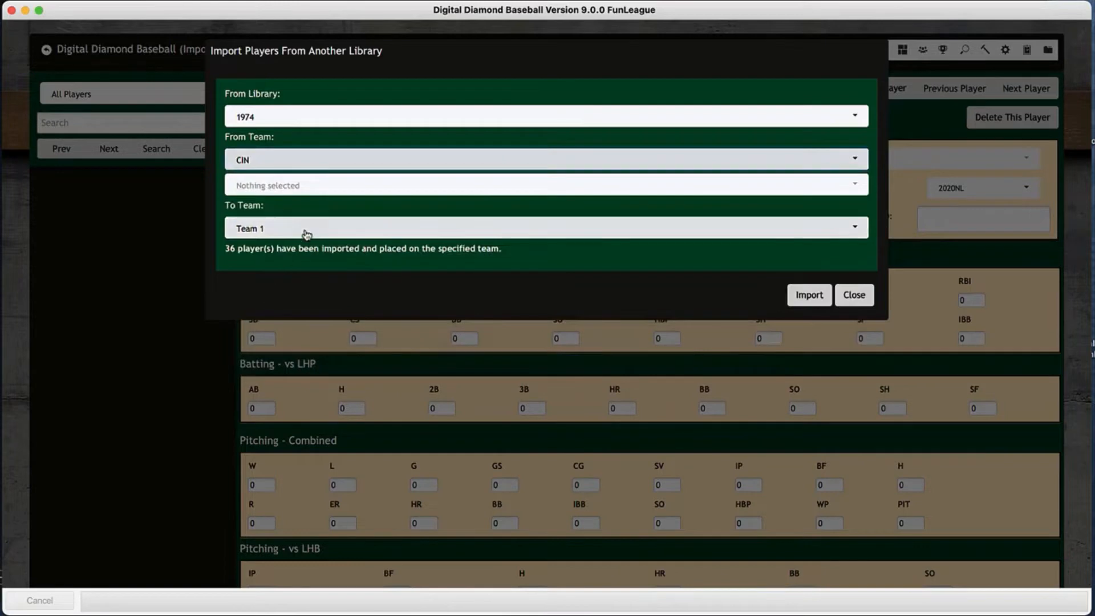
click(308, 189)
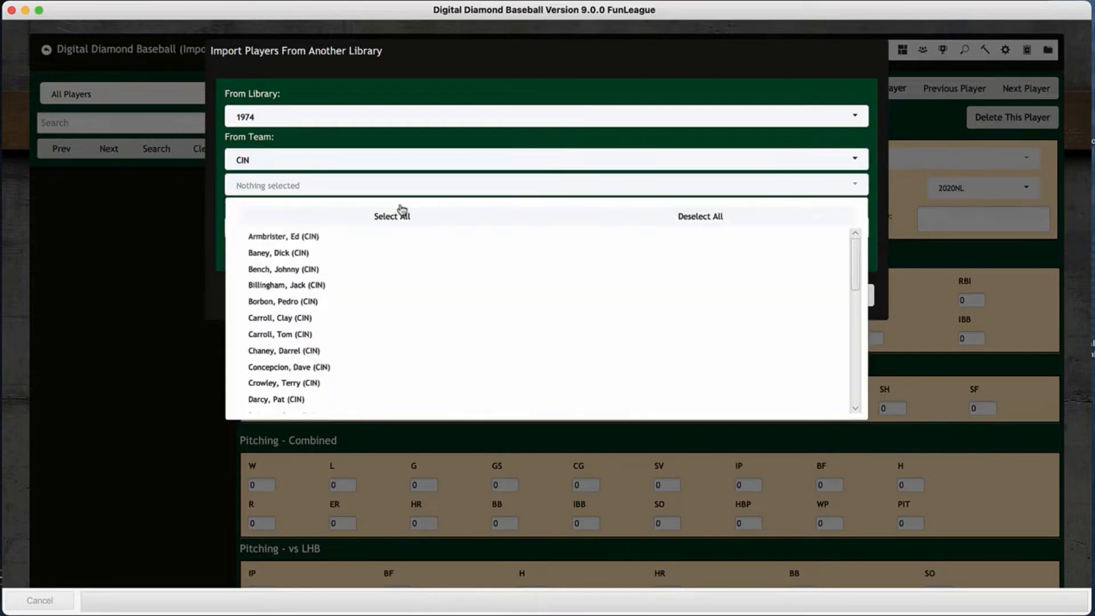
click(402, 214)
click(400, 187)
click(313, 230)
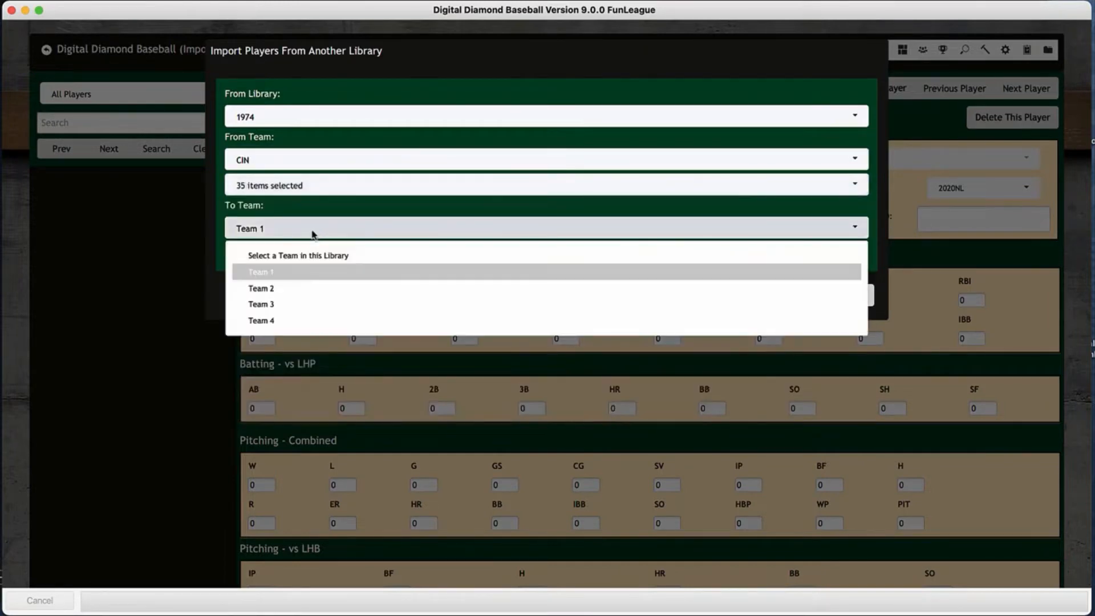
click(277, 289)
click(812, 301)
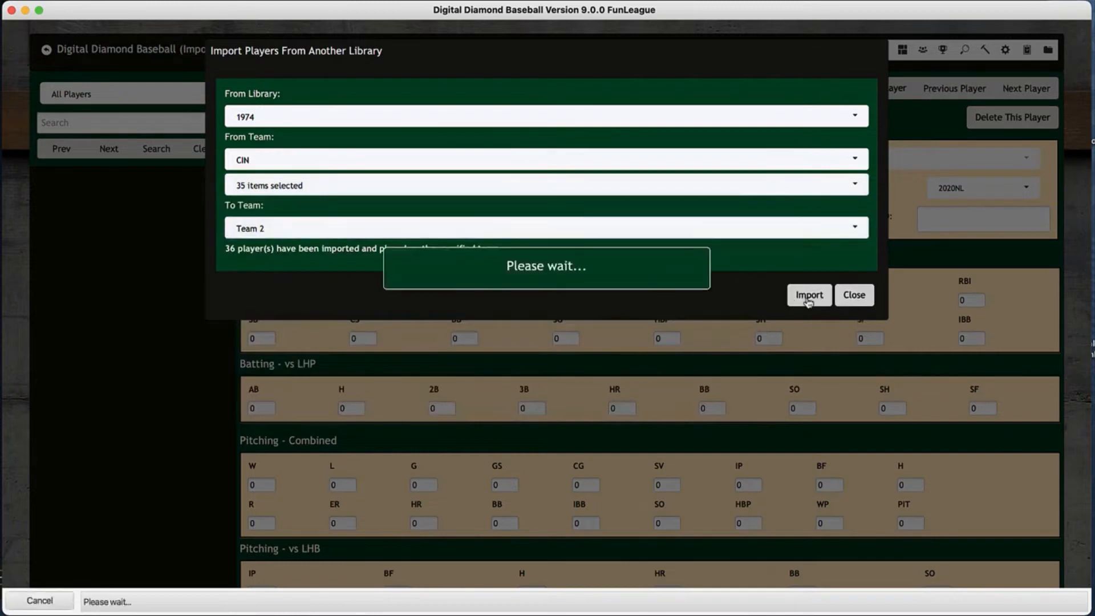
Switch the source library to 1980 and import all LAN players into Team 3
click(406, 118)
click(319, 175)
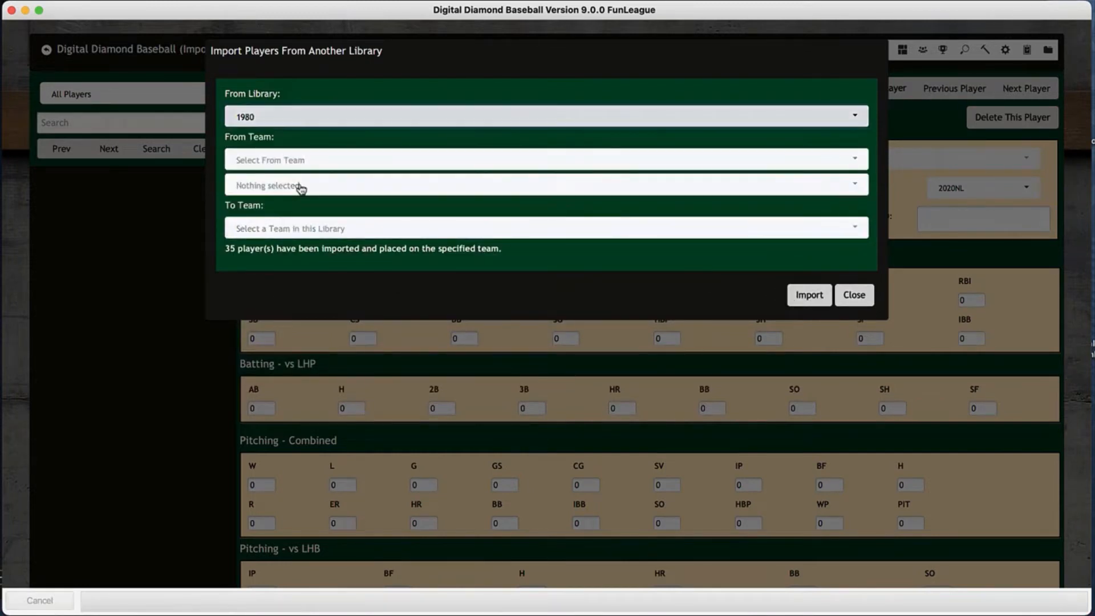
click(333, 164)
scroll(282, 308, down, 2)
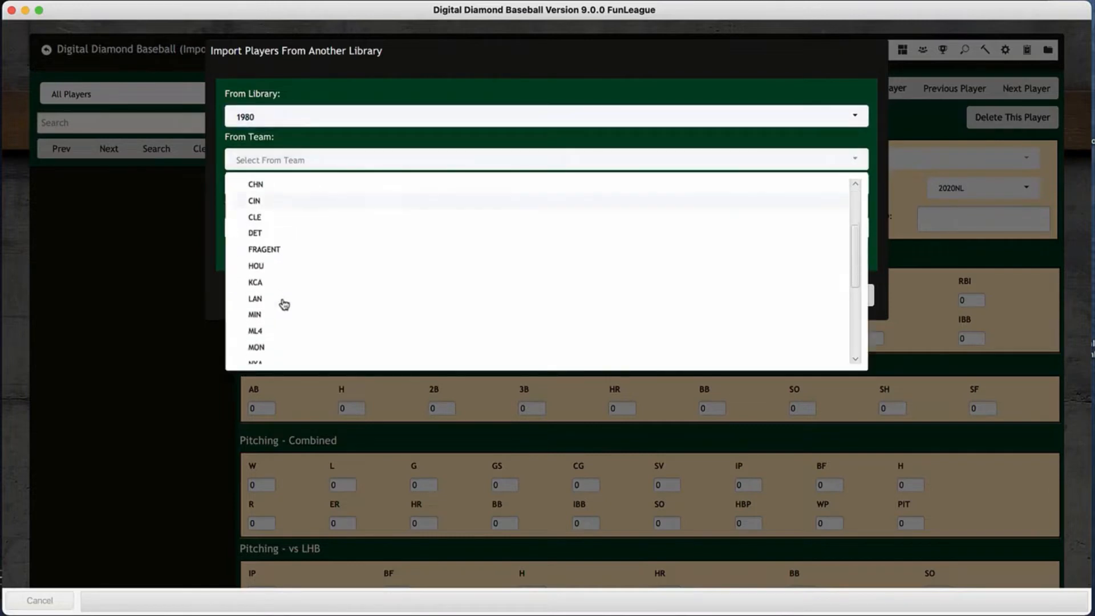
scroll(284, 304, down, 1)
click(268, 259)
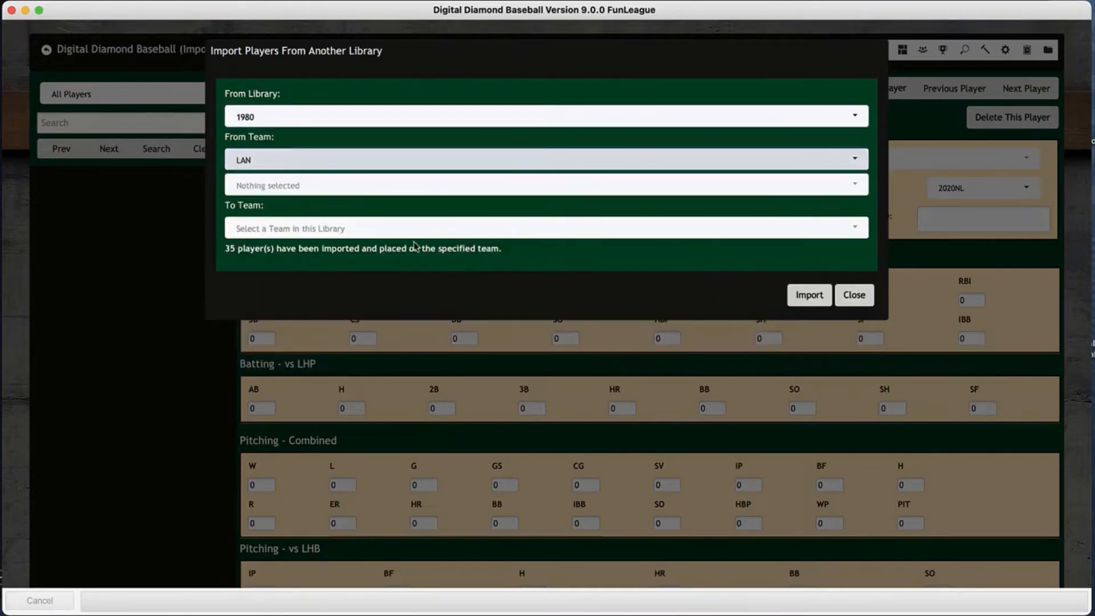
click(381, 233)
click(356, 192)
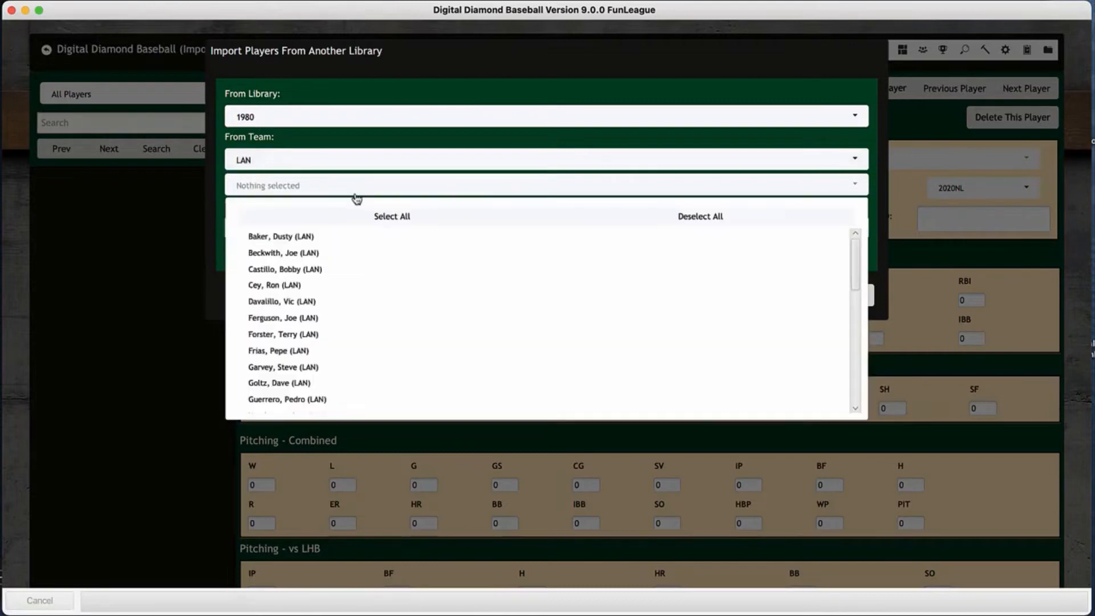
click(374, 215)
click(375, 191)
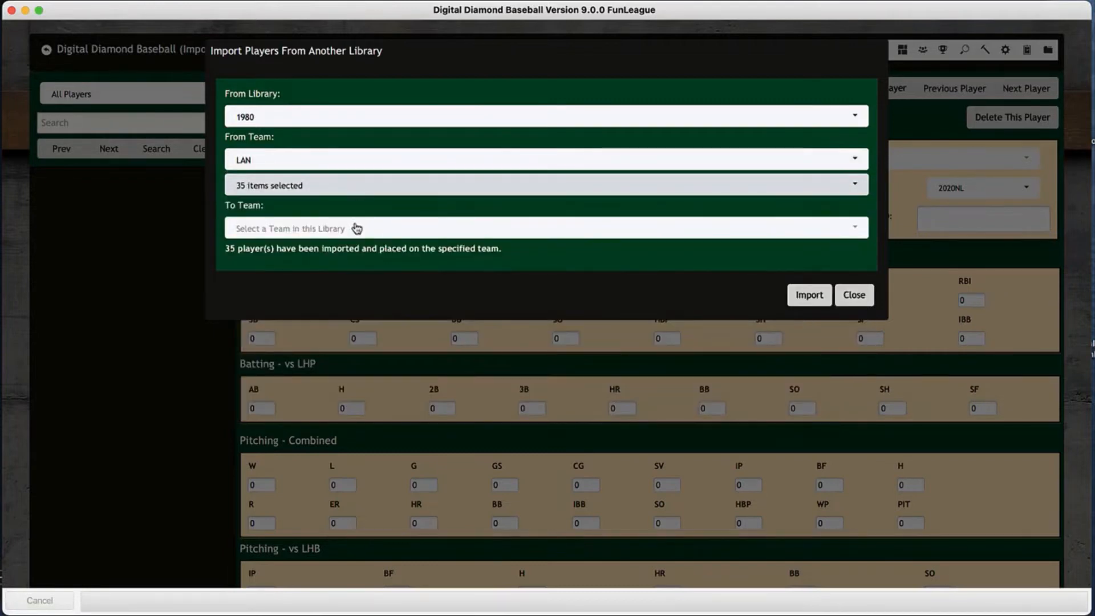
click(356, 228)
click(294, 303)
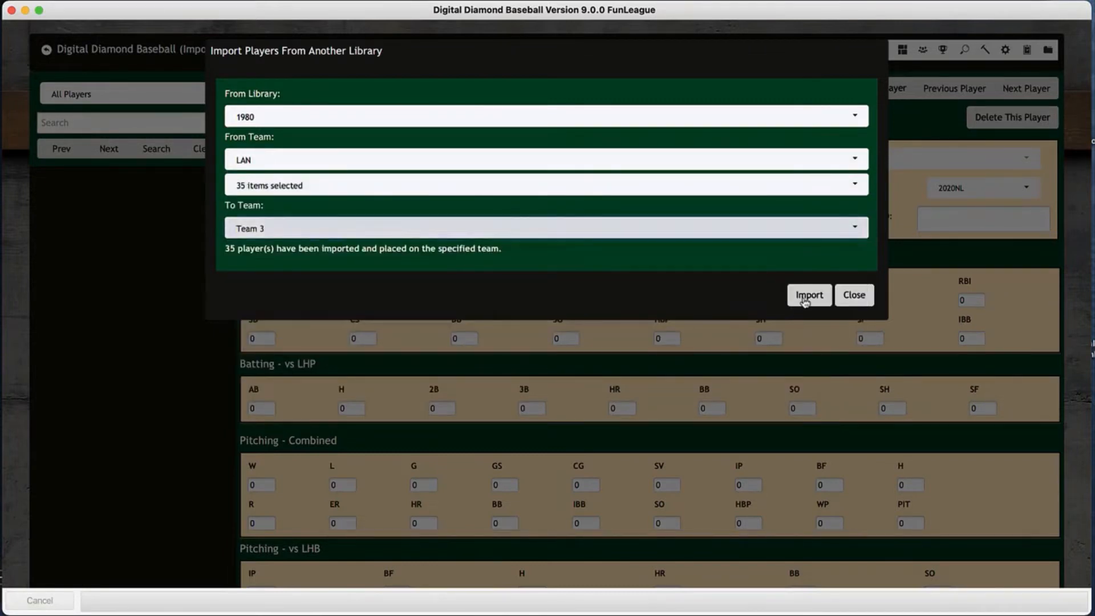
click(805, 299)
Import all PHI players from the 1980 library into Team 4 and close the import dialog
click(492, 162)
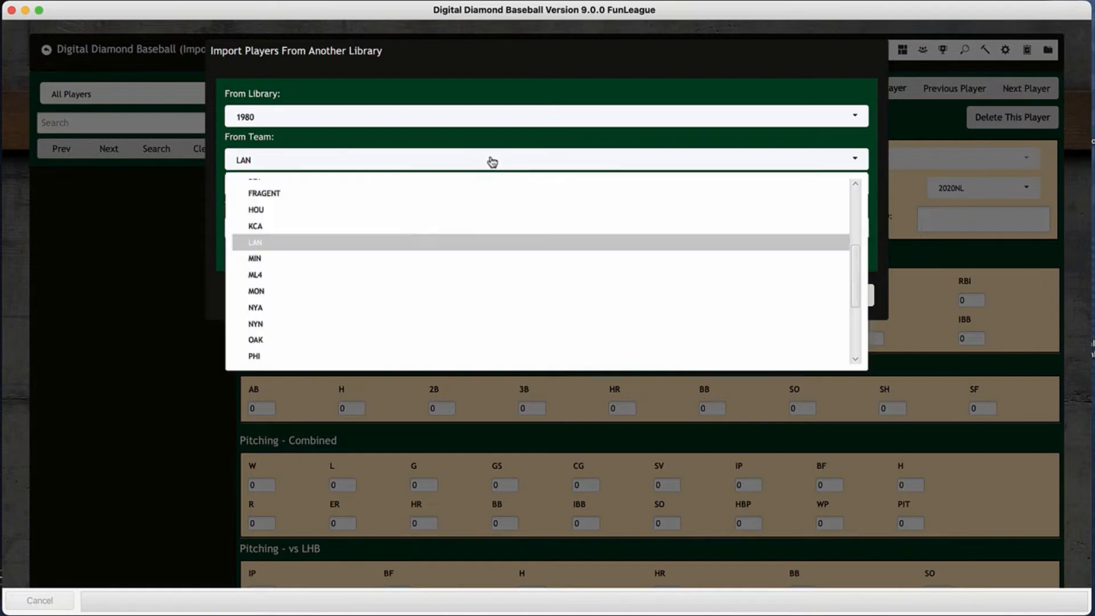
scroll(313, 298, down, 3)
click(291, 309)
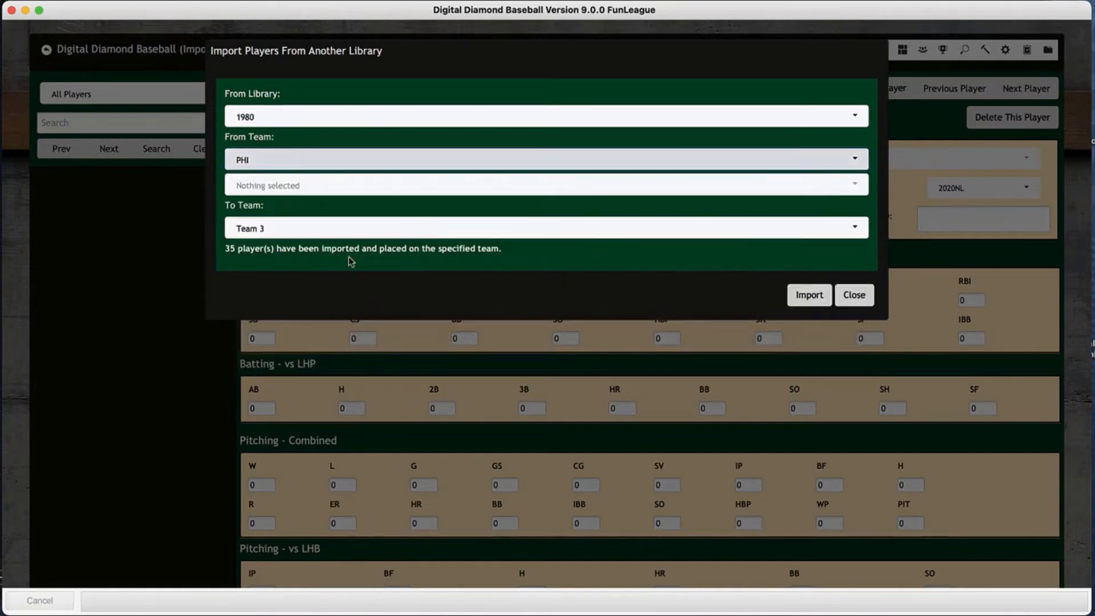
click(384, 227)
click(313, 317)
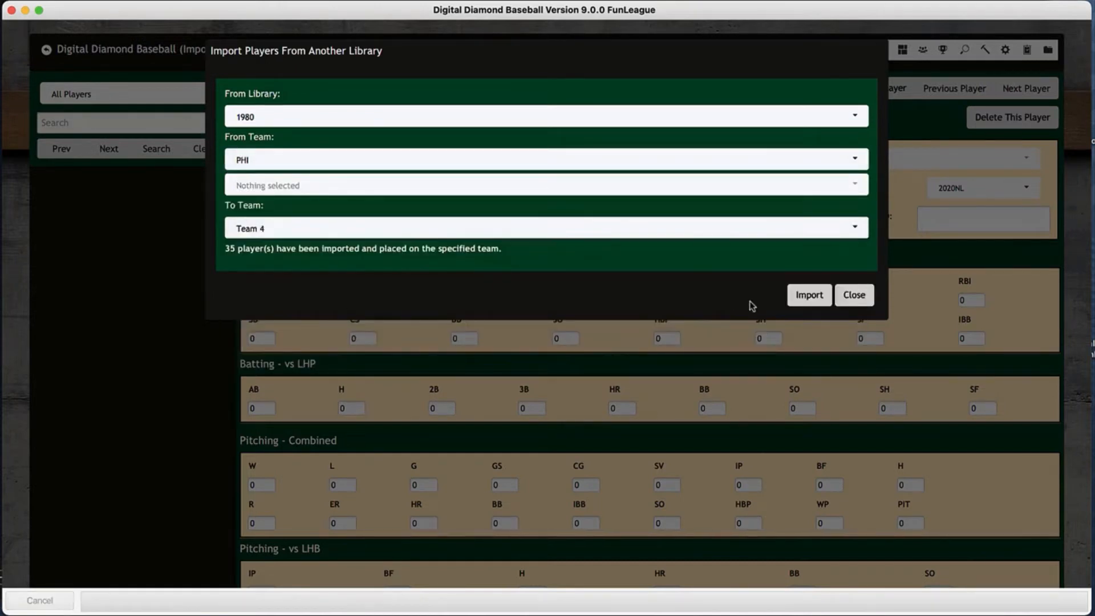
click(809, 299)
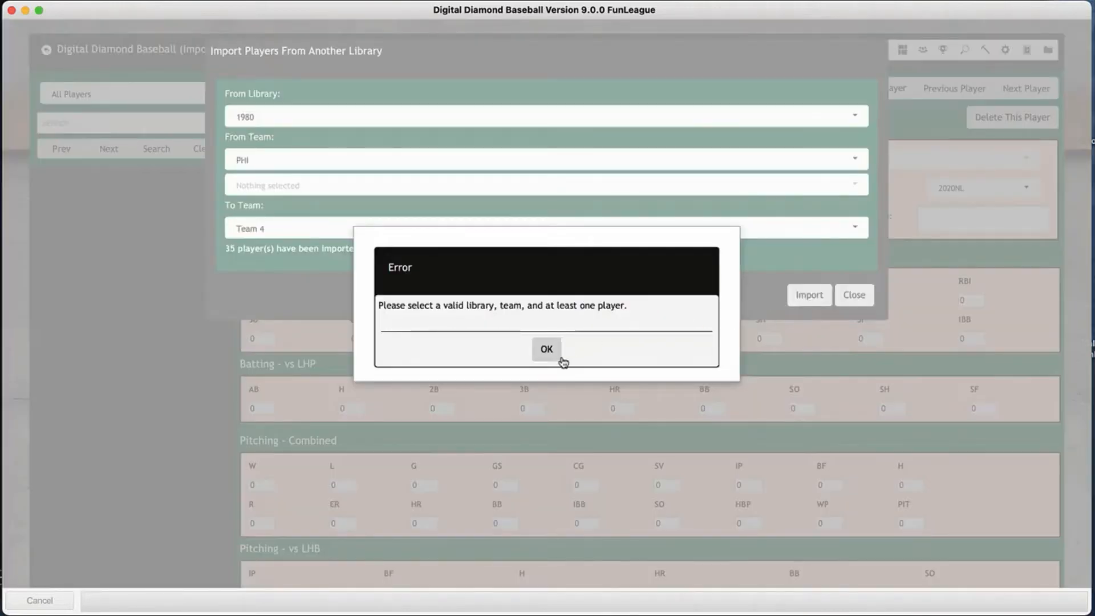
click(557, 356)
click(441, 186)
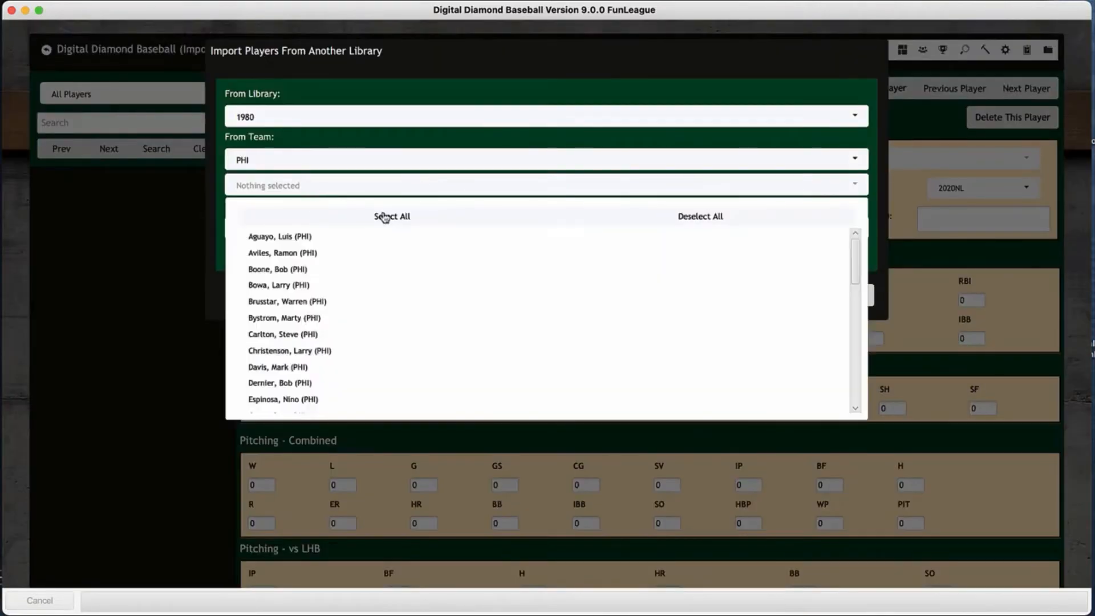
click(386, 217)
click(403, 183)
click(801, 295)
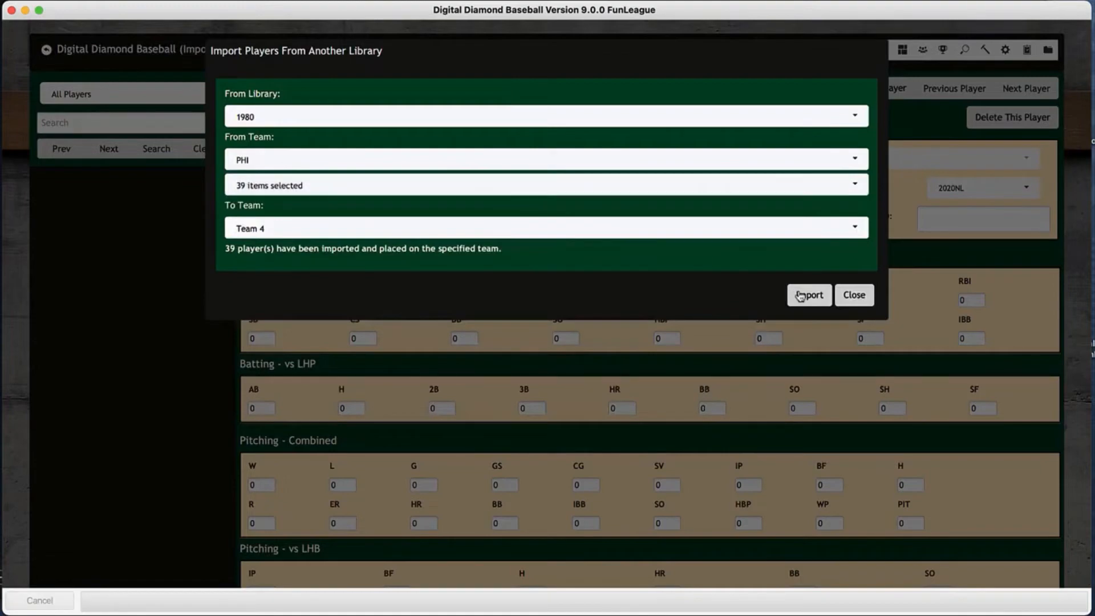
click(852, 295)
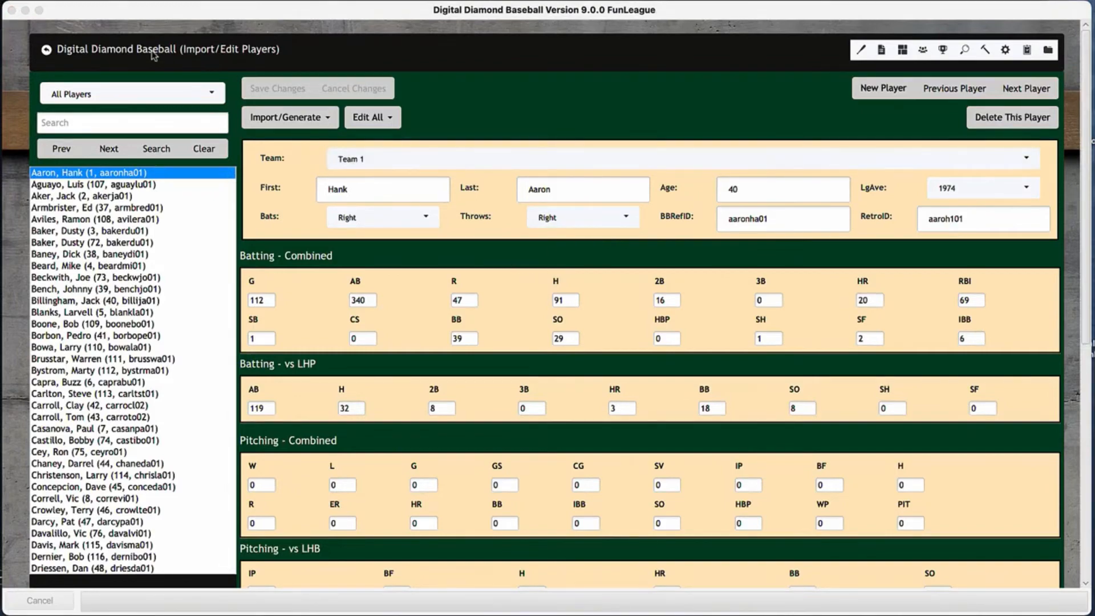
In the schedule editor, start generating a schedule with a start date of 4/1/1980
click(155, 52)
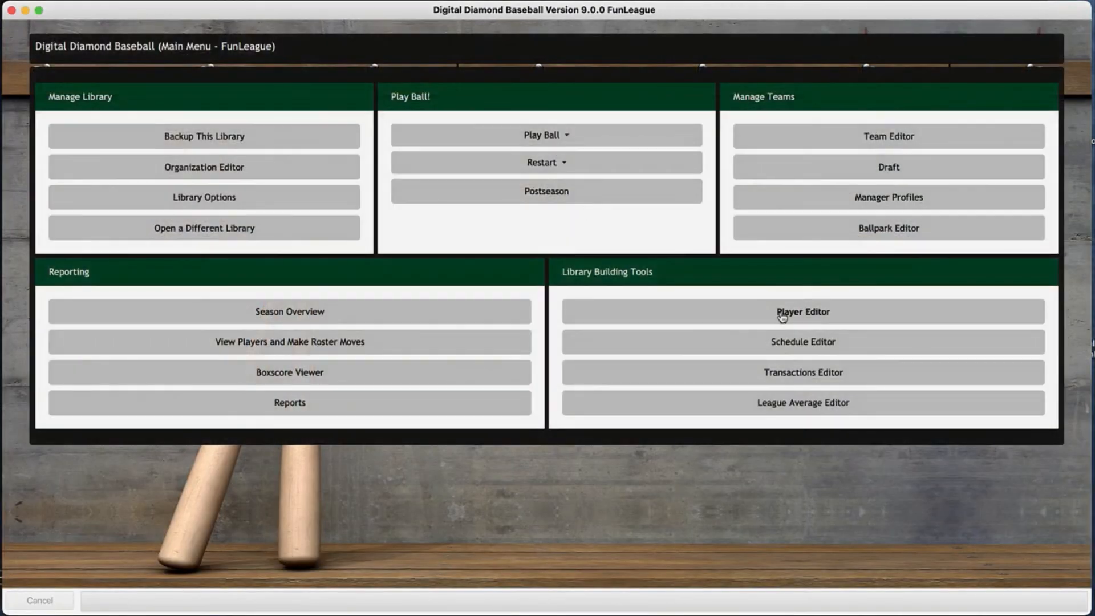
click(789, 346)
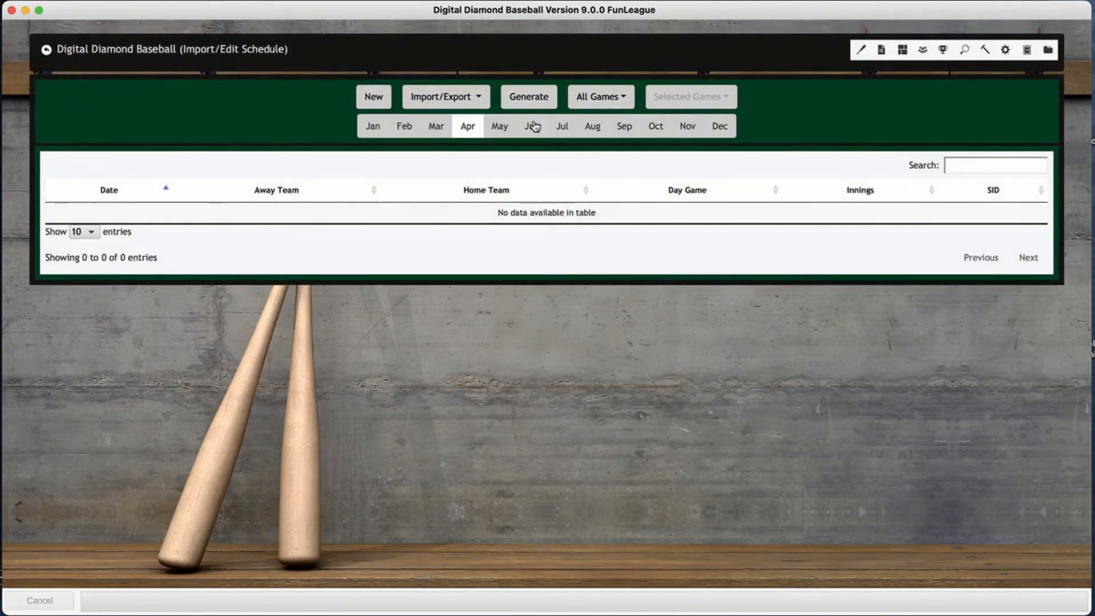
click(527, 94)
click(387, 211)
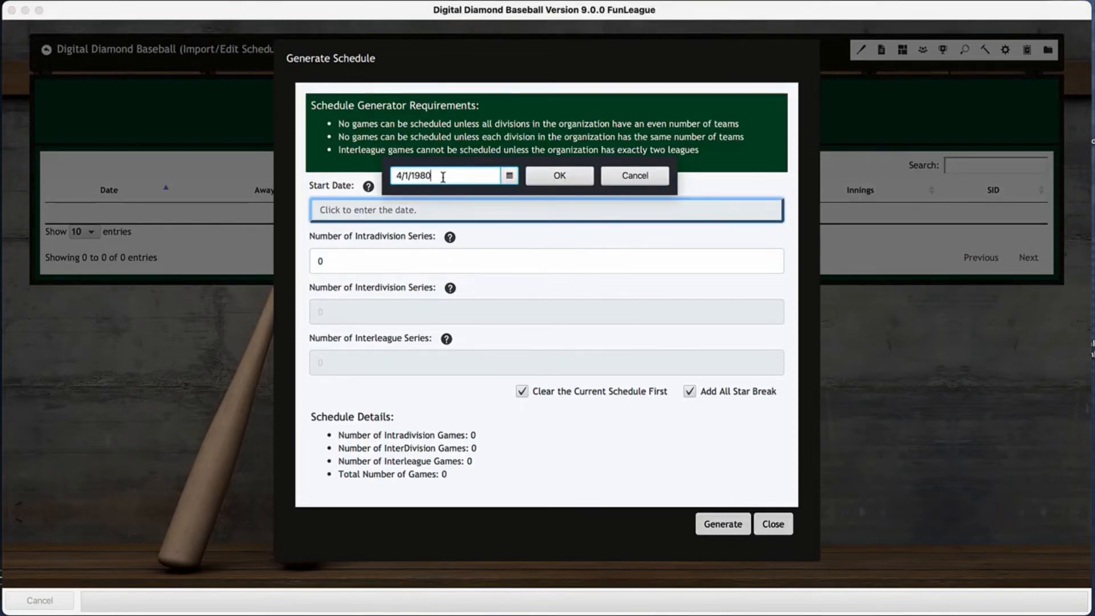
click(557, 178)
Set the number of intradivision series to 20
click(397, 263)
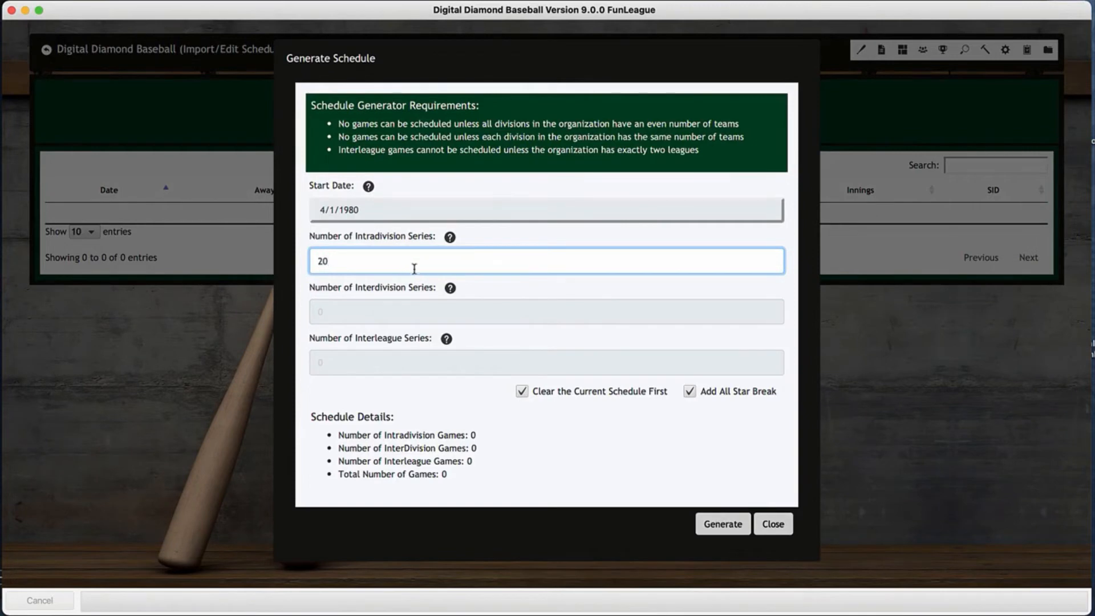
text(20)
key(Tab)
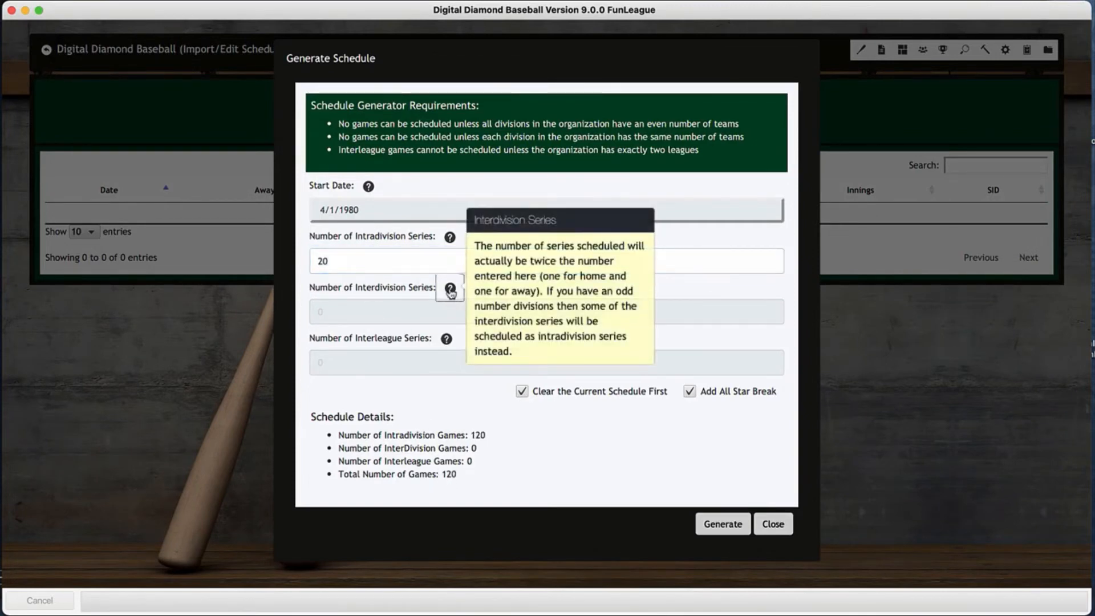
Set the number of intradivision series to 27 and generate the schedule
click(360, 260)
key(BackSpace)
click(358, 258)
key(BackSpace)
text(7)
key(Tab)
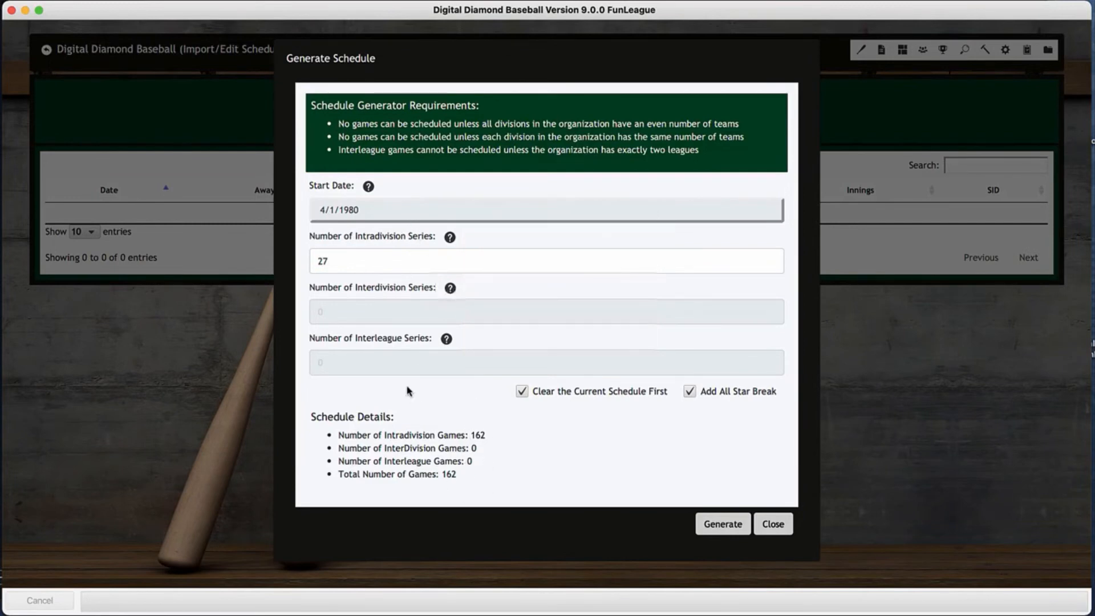
click(724, 524)
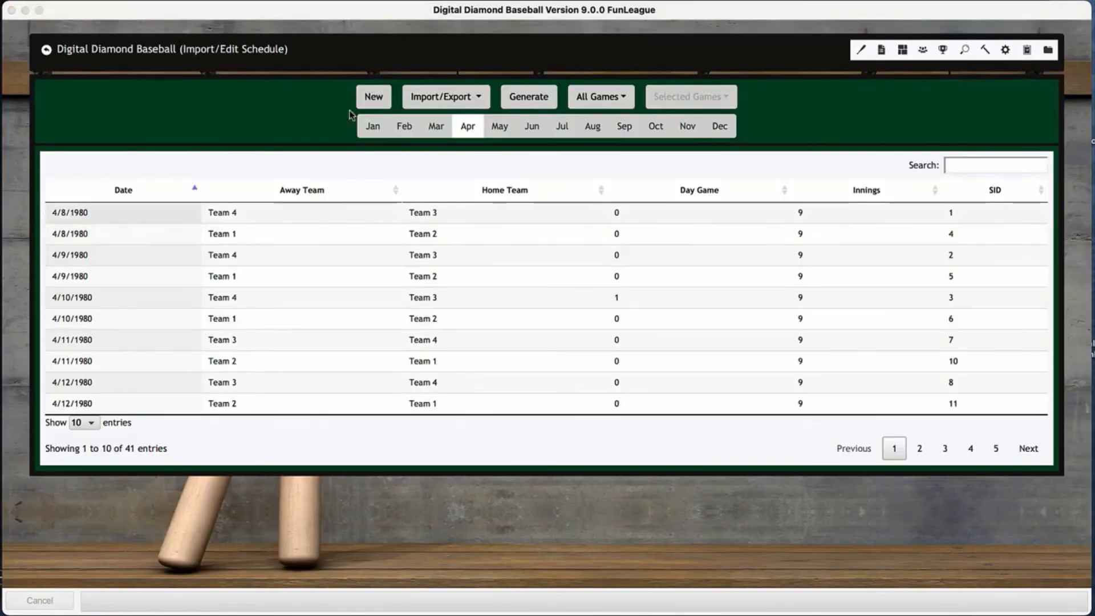
Go to the manager profiles and reset the profiles of all four teams to their defaults
click(139, 51)
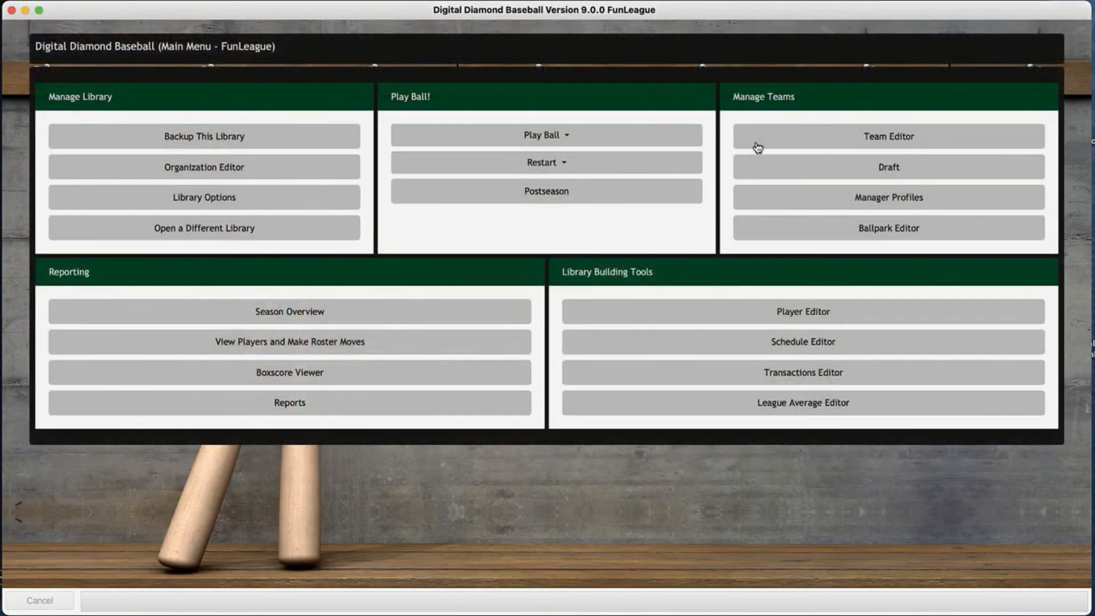
click(901, 208)
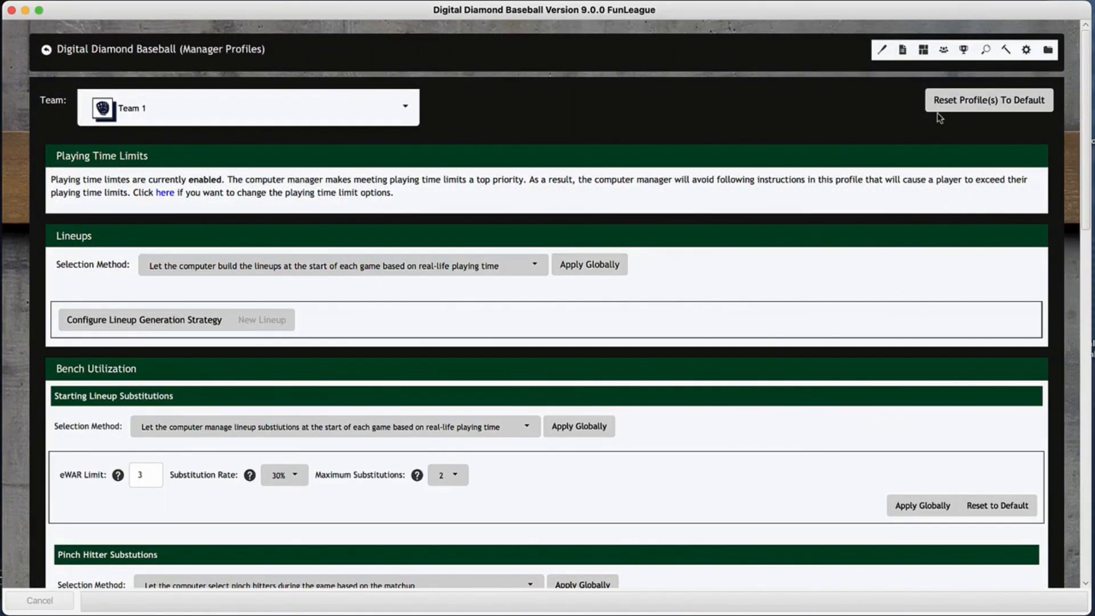
click(936, 111)
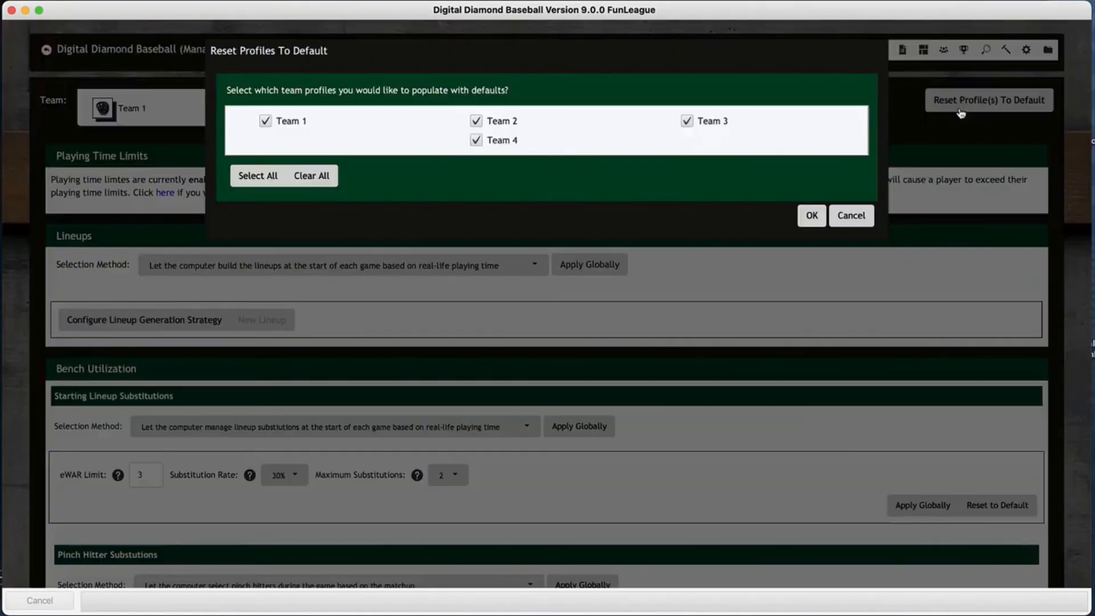
click(808, 215)
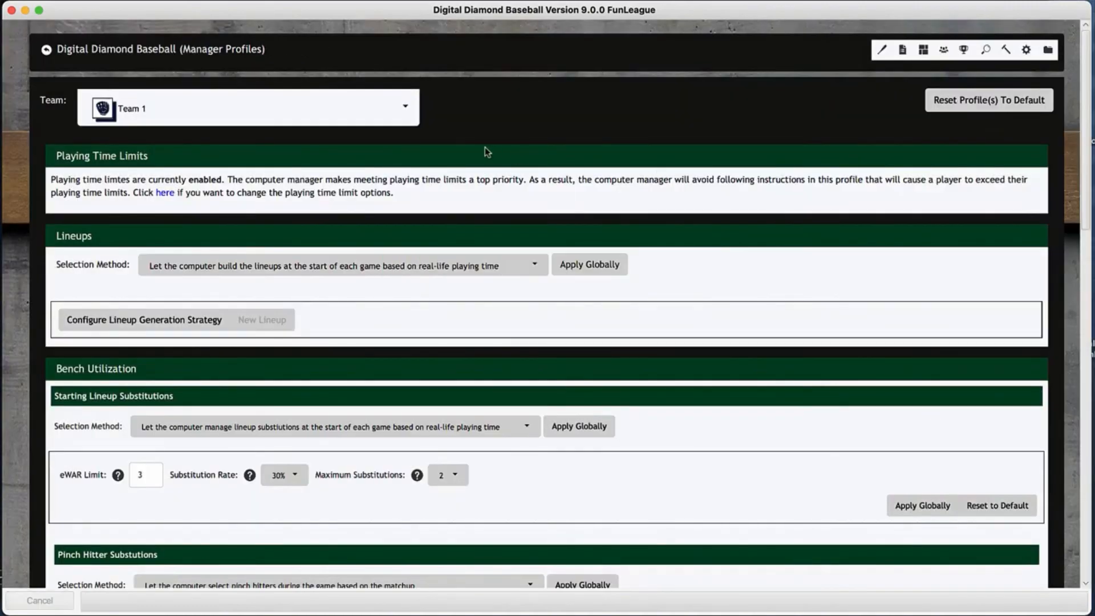
Return to the main menu and open the scheduled games for play
click(133, 50)
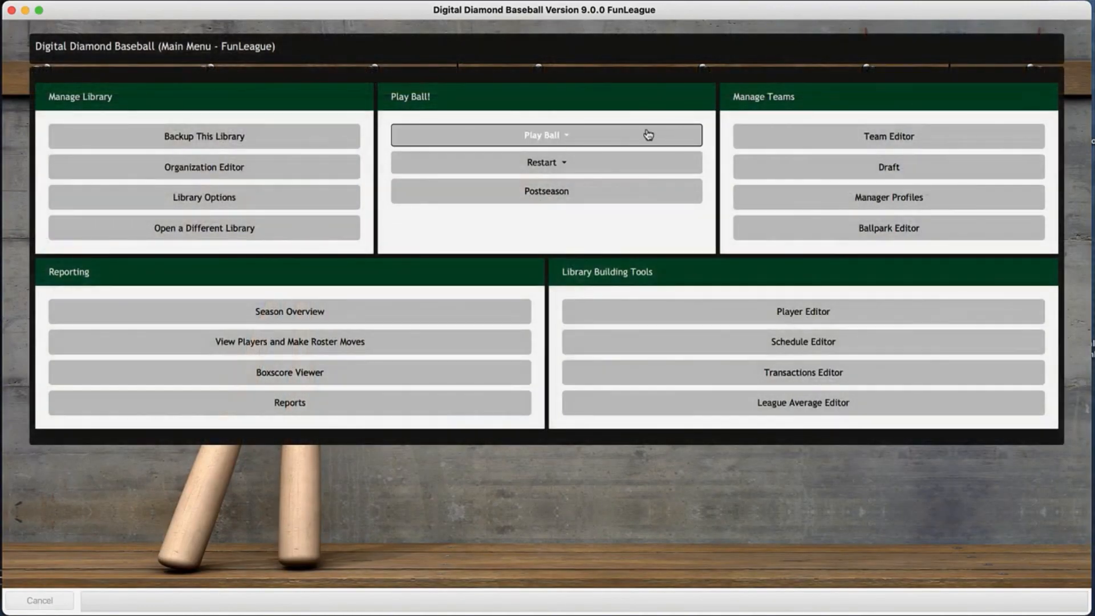
click(557, 135)
click(451, 165)
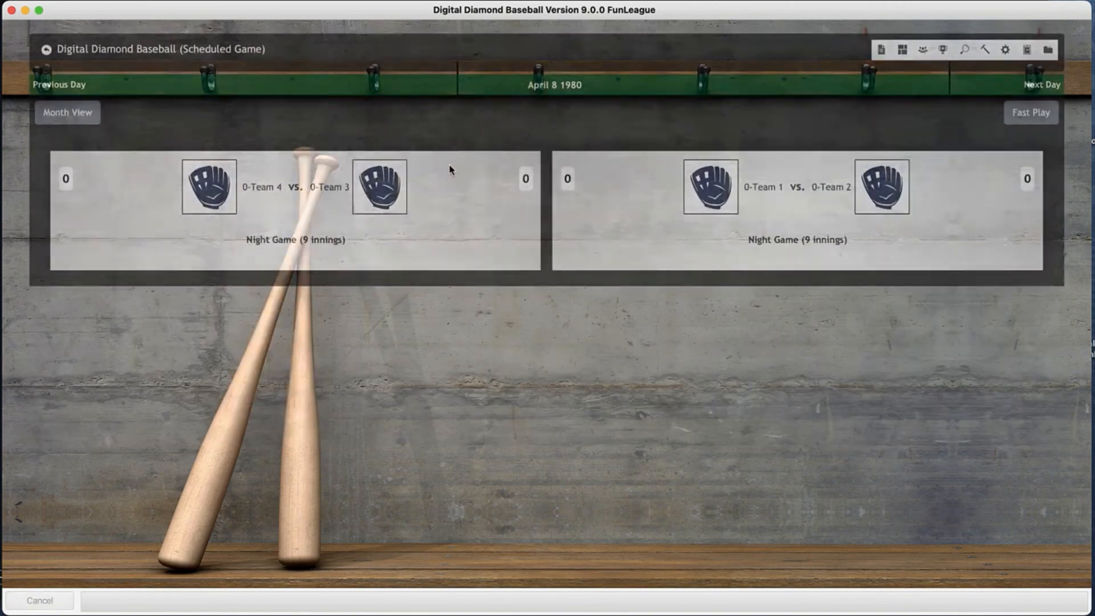